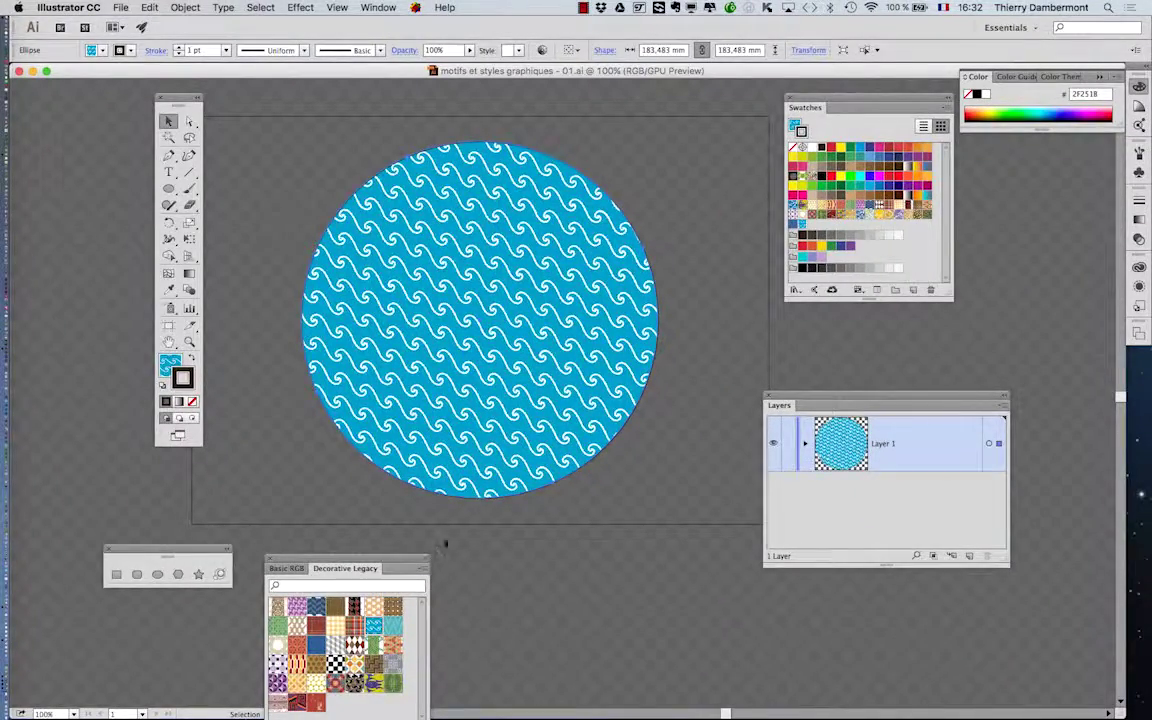
# Step: Open the Stroke panel, undock it beside the circle and expand it to show all its options
pyautogui.click(386, 7)
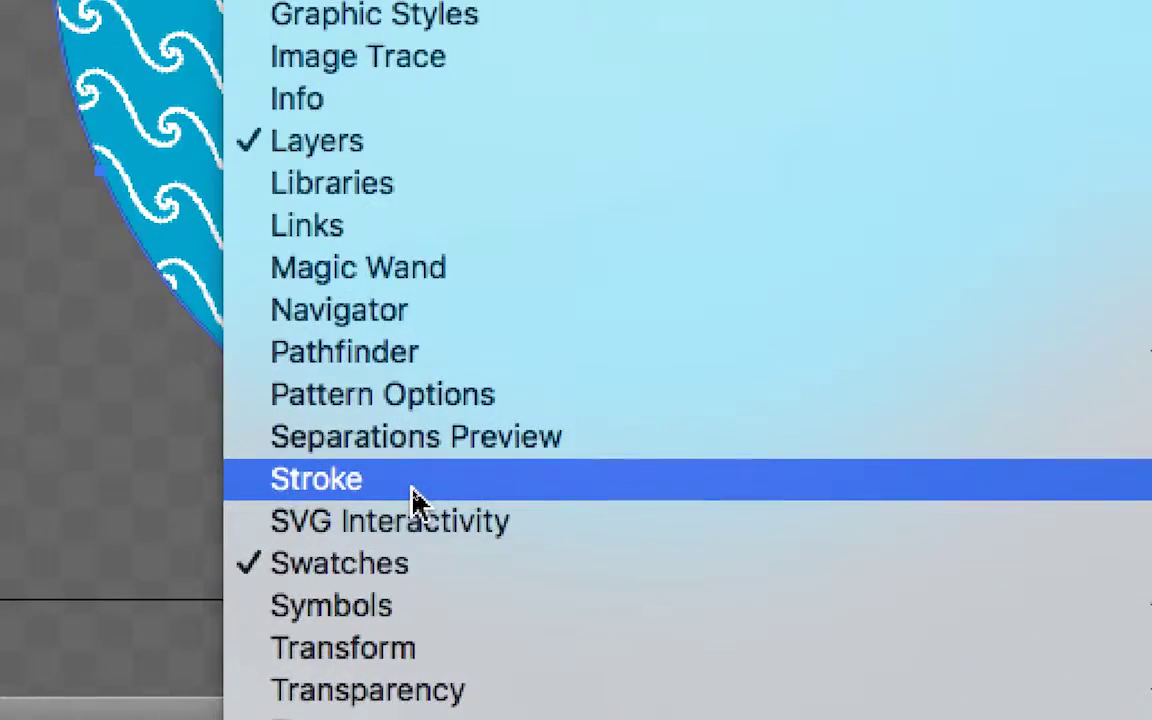
pyautogui.click(411, 490)
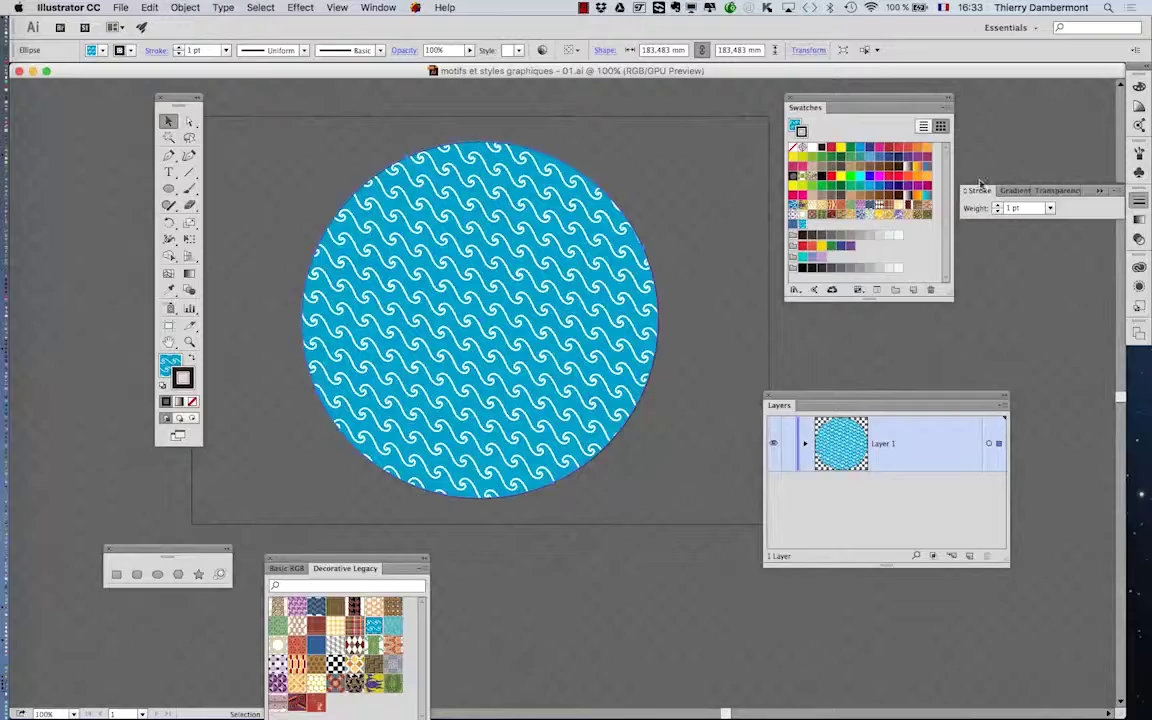
pyautogui.moveTo(963, 192); pyautogui.dragTo(396, 234)
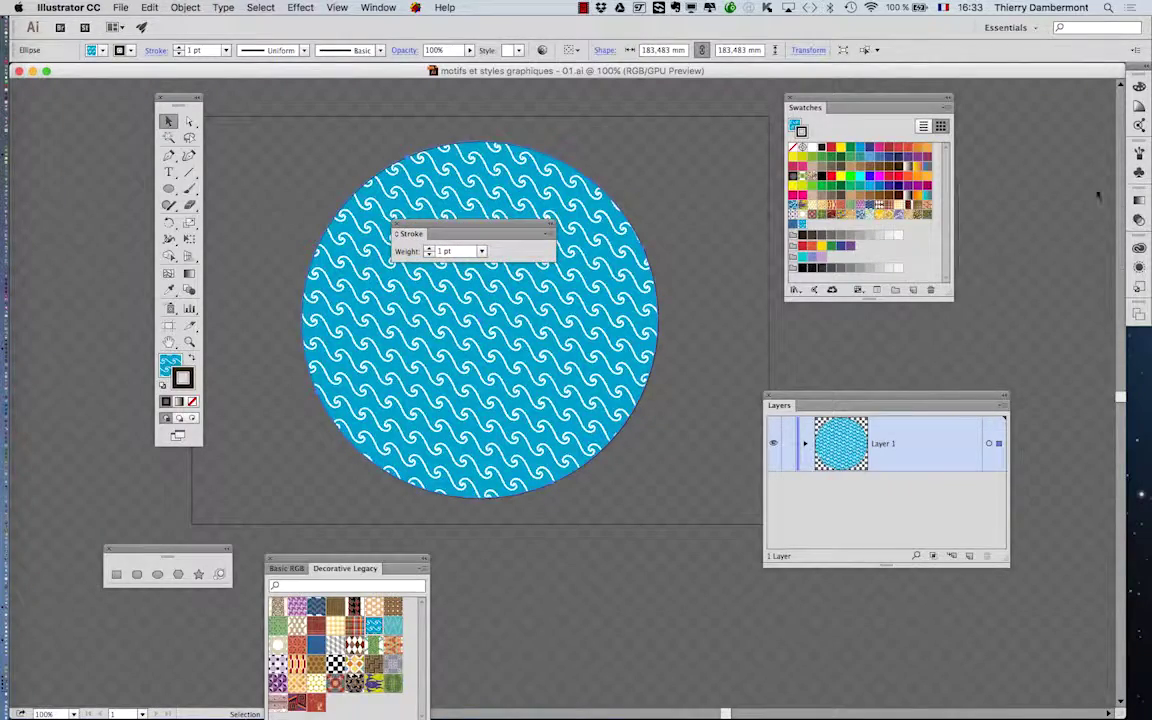
pyautogui.moveTo(489, 226); pyautogui.dragTo(591, 152)
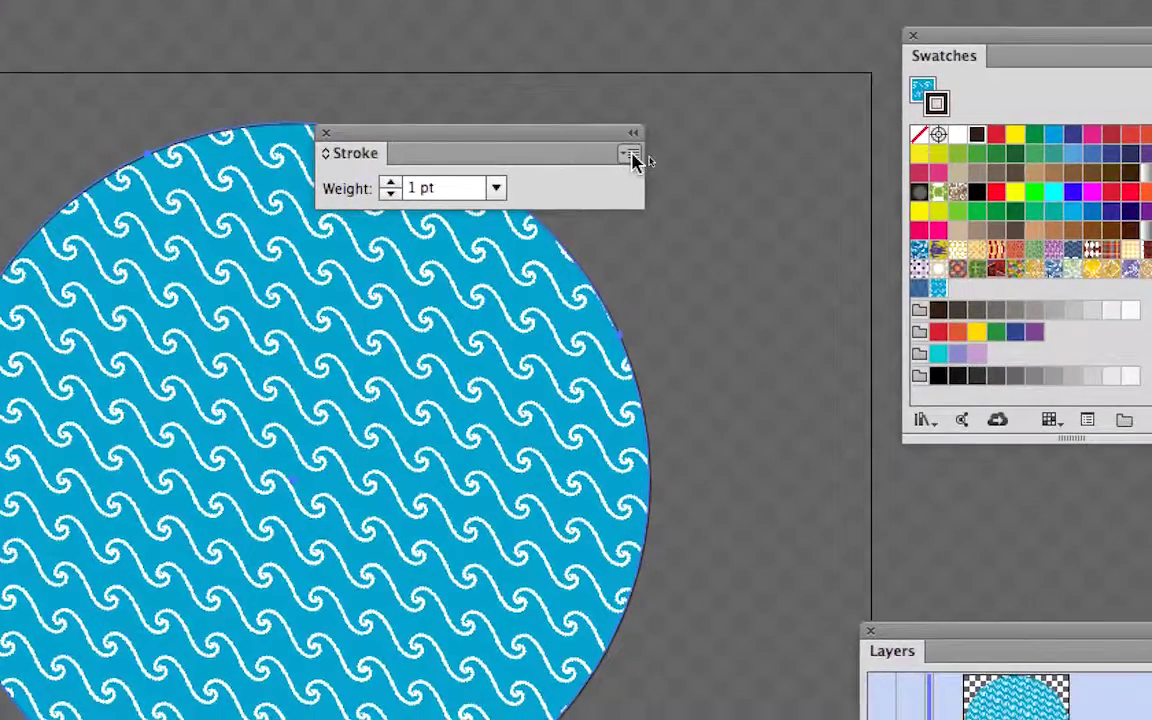
pyautogui.click(705, 167)
pyautogui.click(650, 160)
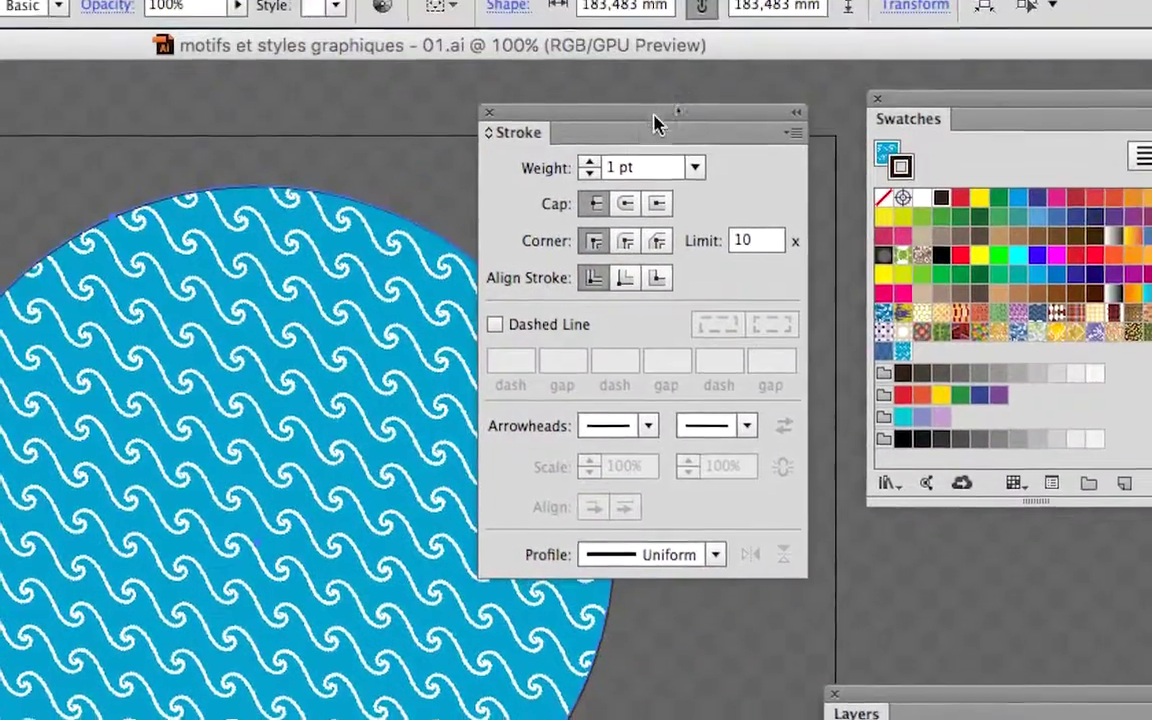
# Step: Set the circle's stroke weight to 30 pt
pyautogui.click(589, 162)
pyautogui.click(589, 162)
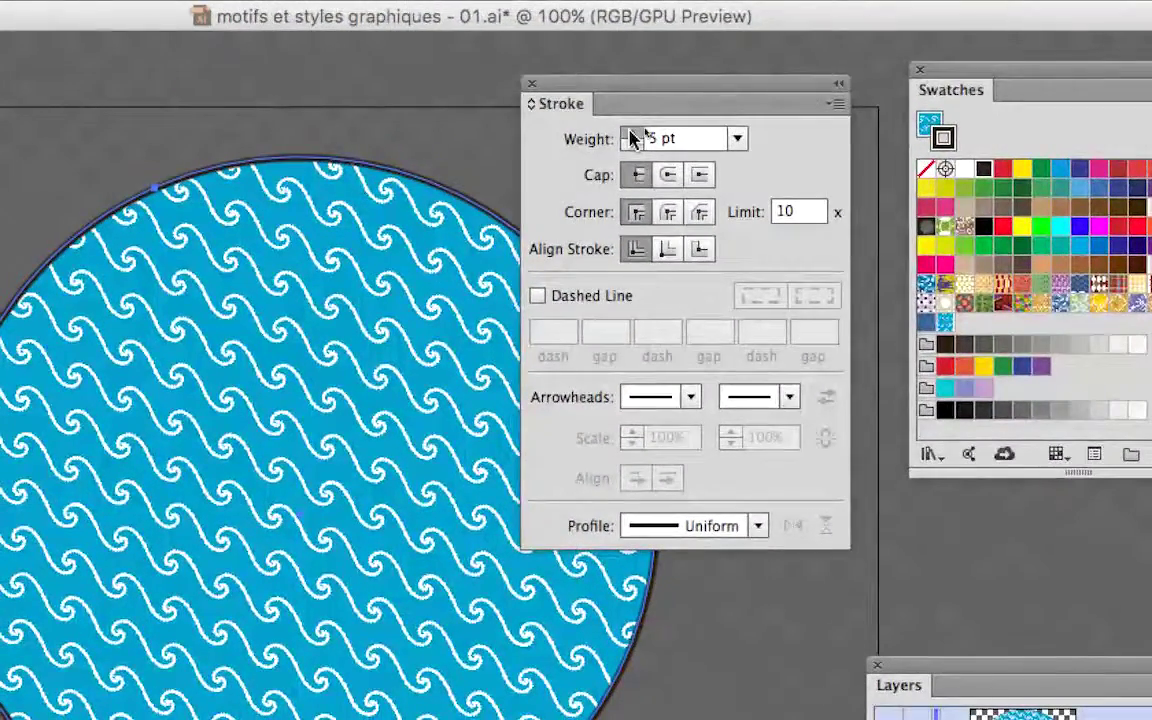
pyautogui.click(631, 137)
pyautogui.click(631, 133)
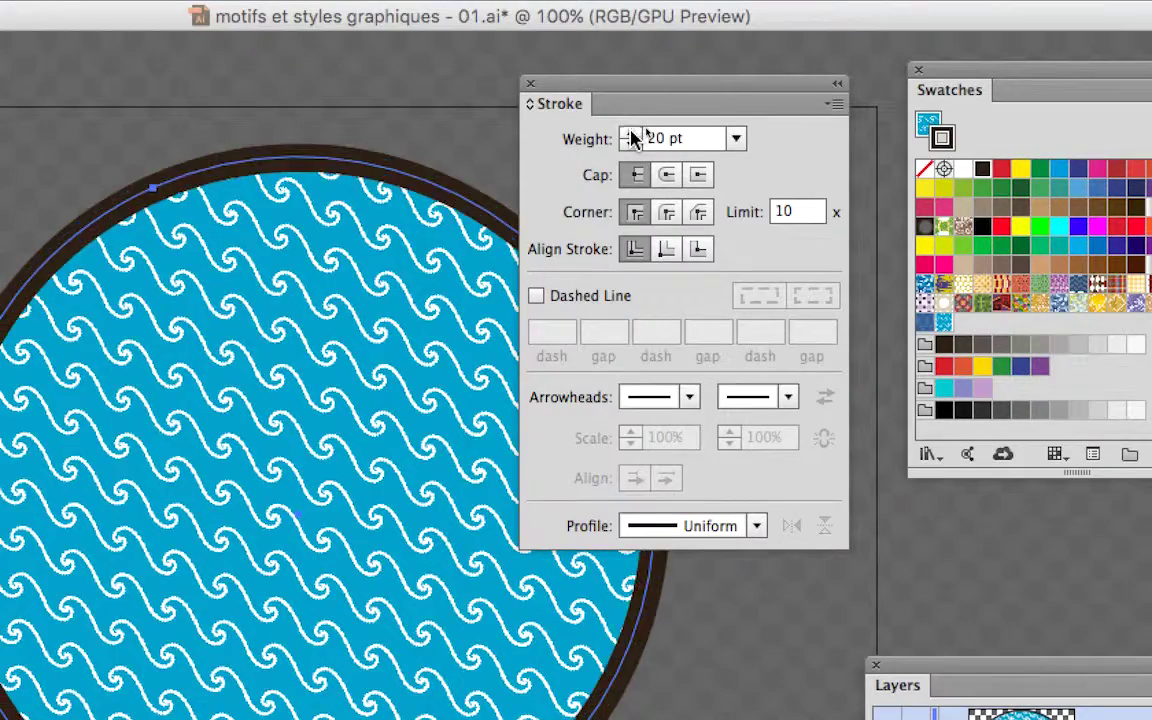
pyautogui.click(631, 133)
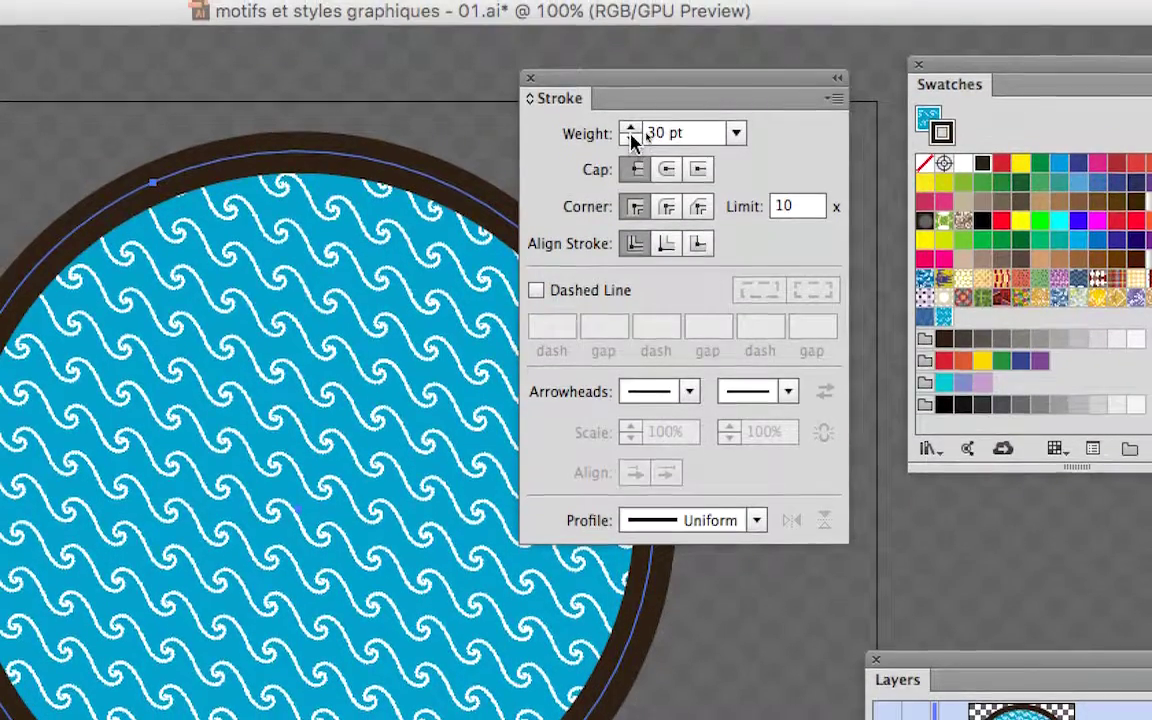
pyautogui.click(631, 133)
pyautogui.click(631, 138)
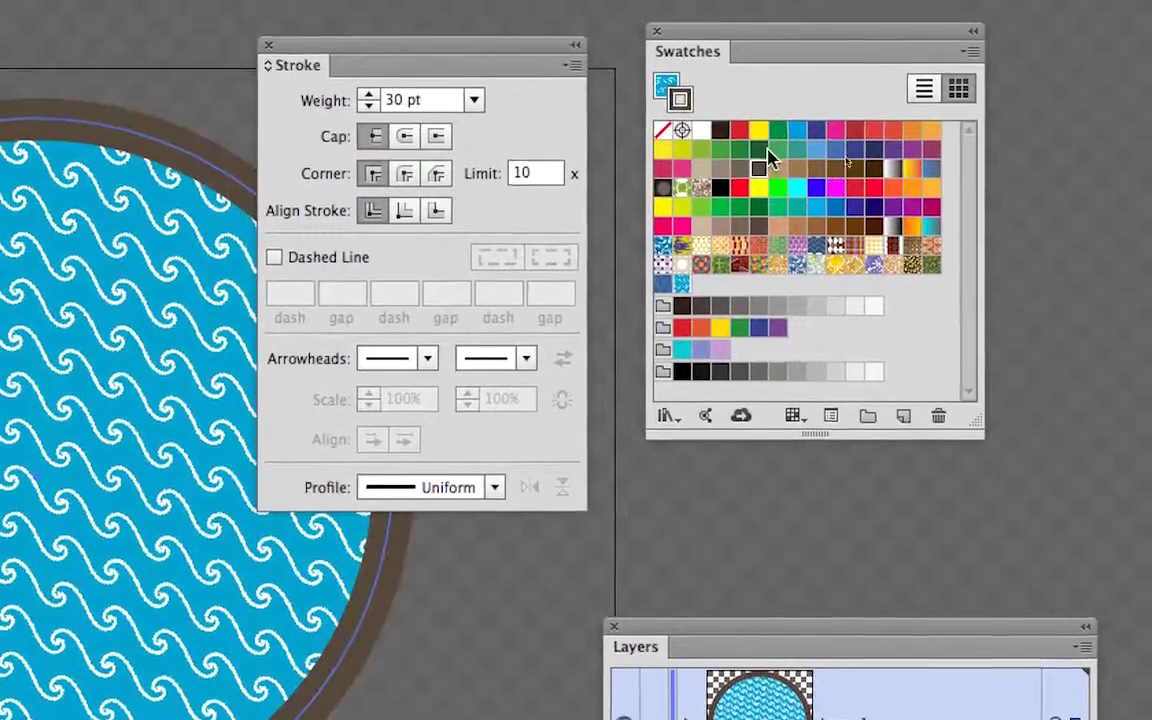
# Step: Try dark green, bright green and pink swatches as the circle's stroke colour
pyautogui.click(1017, 165)
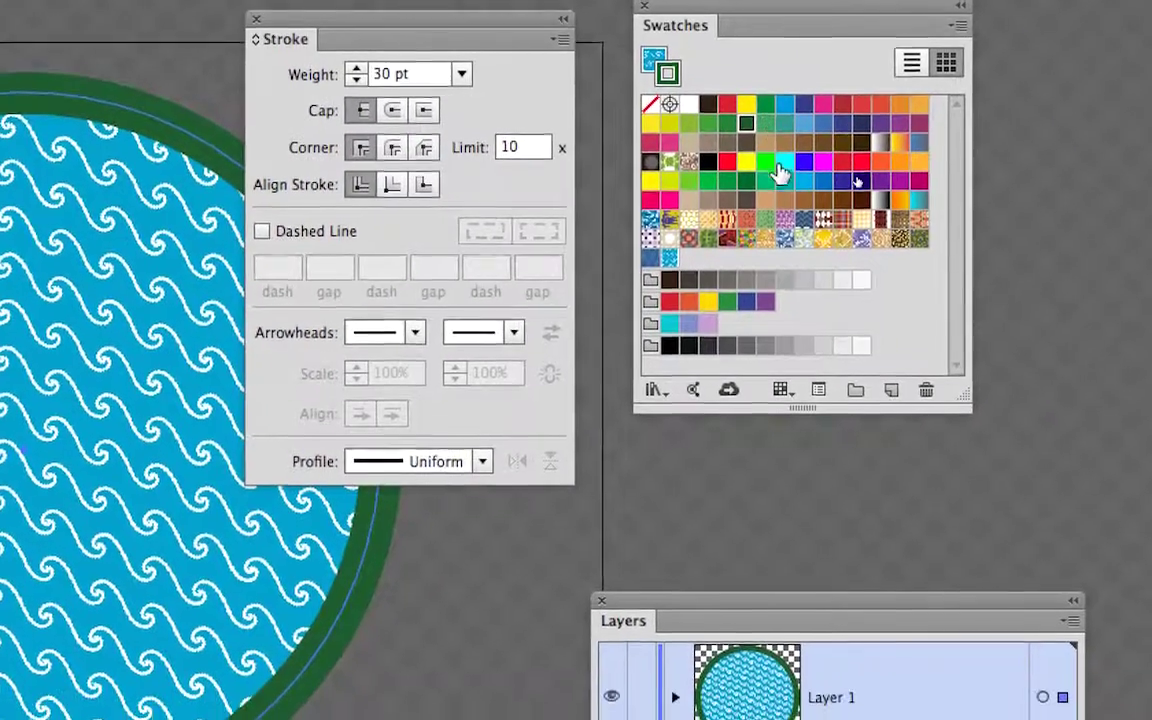
pyautogui.click(776, 191)
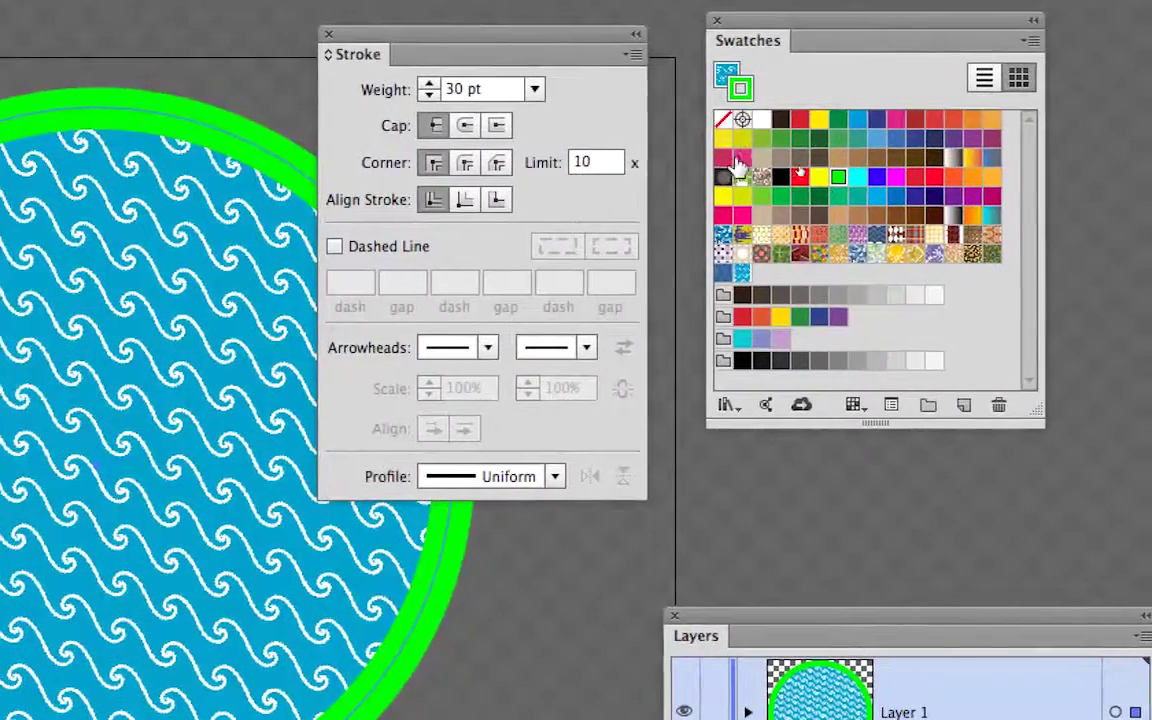
pyautogui.click(738, 158)
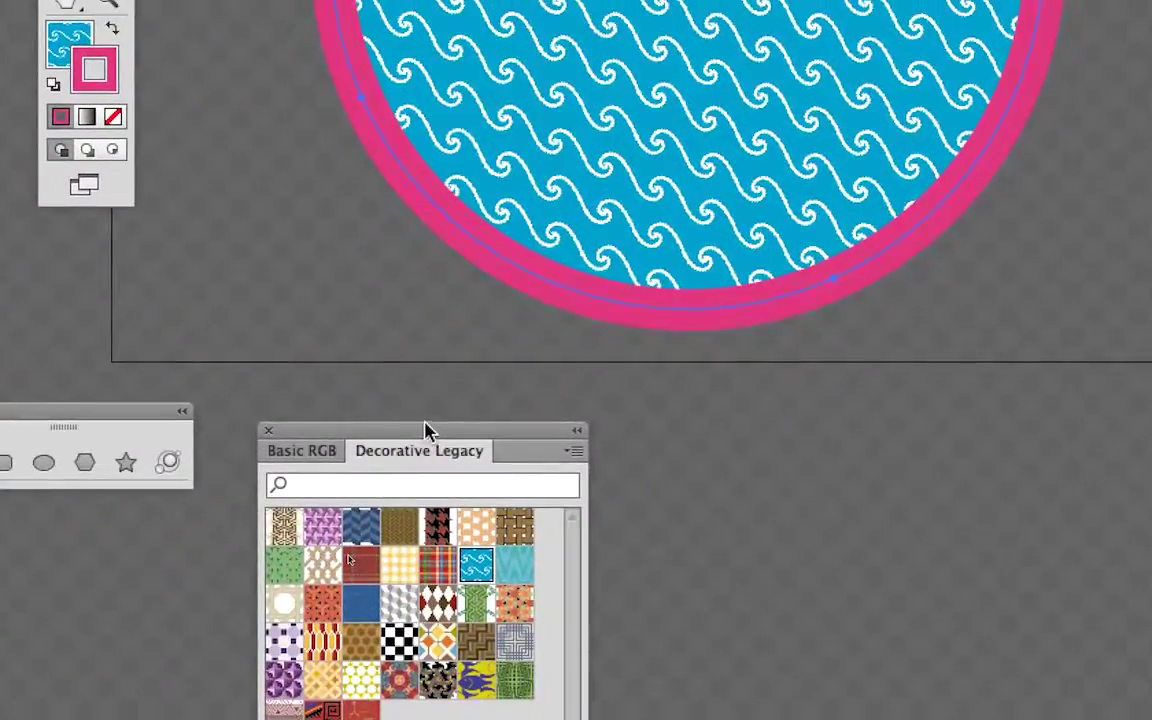
# Step: Try several Decorative Legacy patterns on the circle's stroke, including Diamond Harlequin Color, and finish with Grid On Grid Color
pyautogui.moveTo(430, 432)
pyautogui.mouseDown()
pyautogui.moveTo(455, 342)
pyautogui.moveTo(473, 147)
pyautogui.moveTo(445, 128)
pyautogui.moveTo(404, 128)
pyautogui.mouseUp()
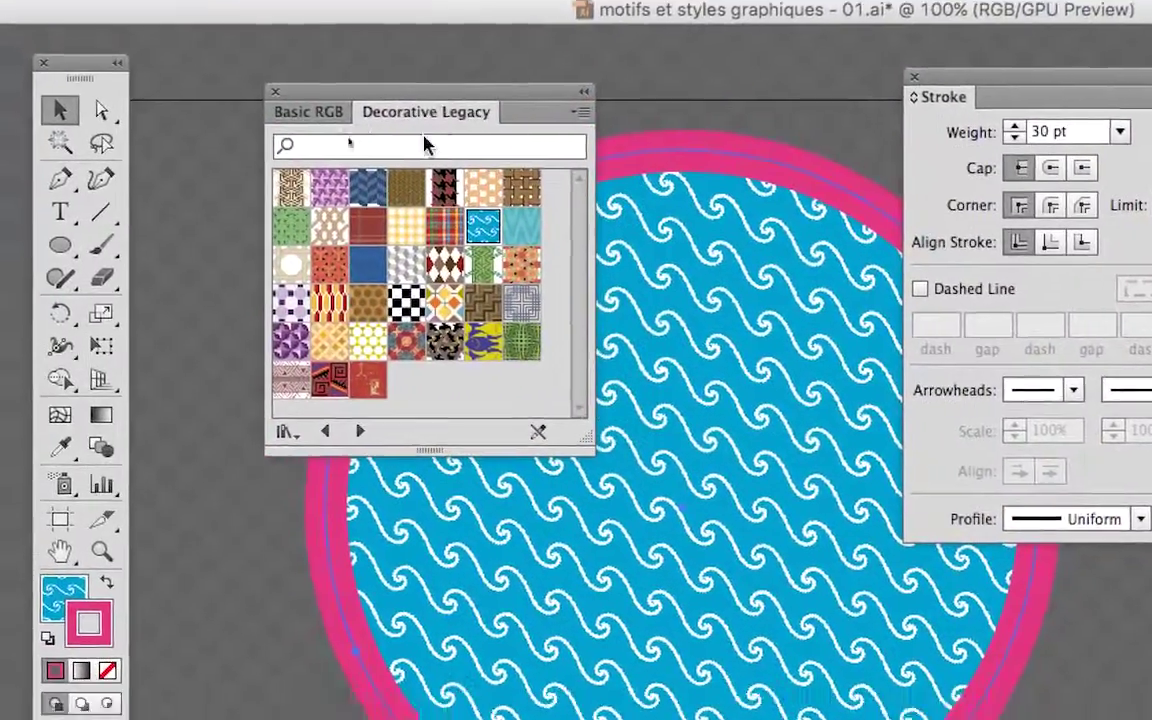
pyautogui.click(413, 218)
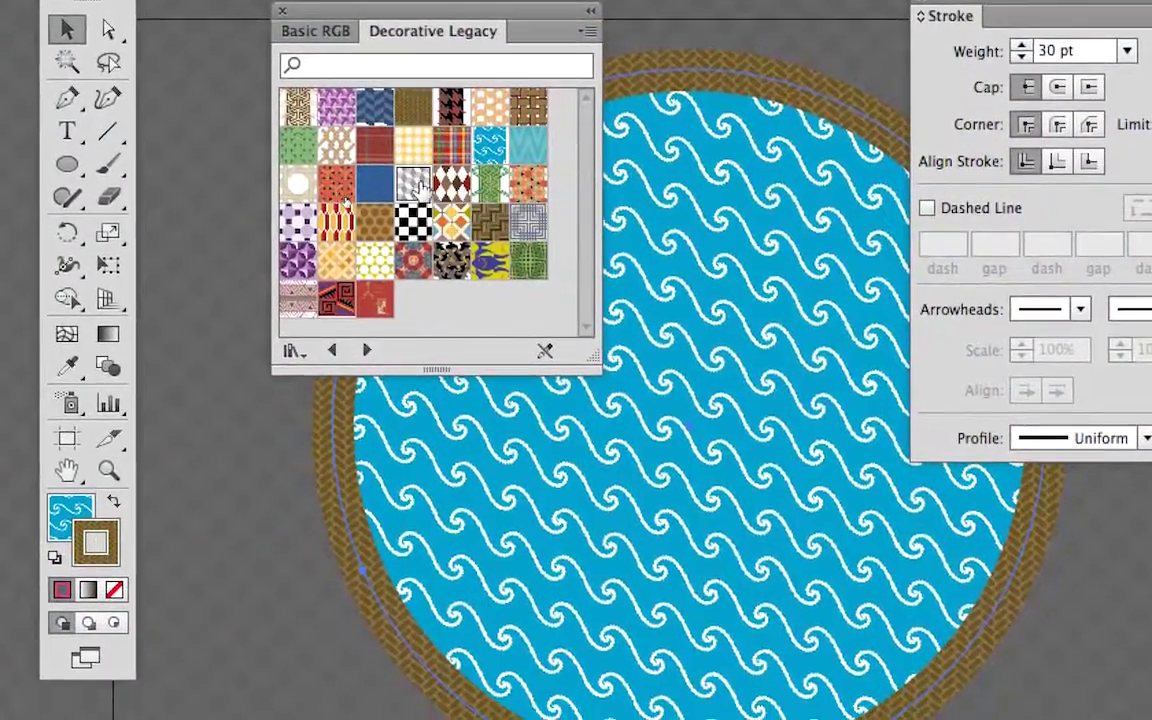
pyautogui.click(413, 216)
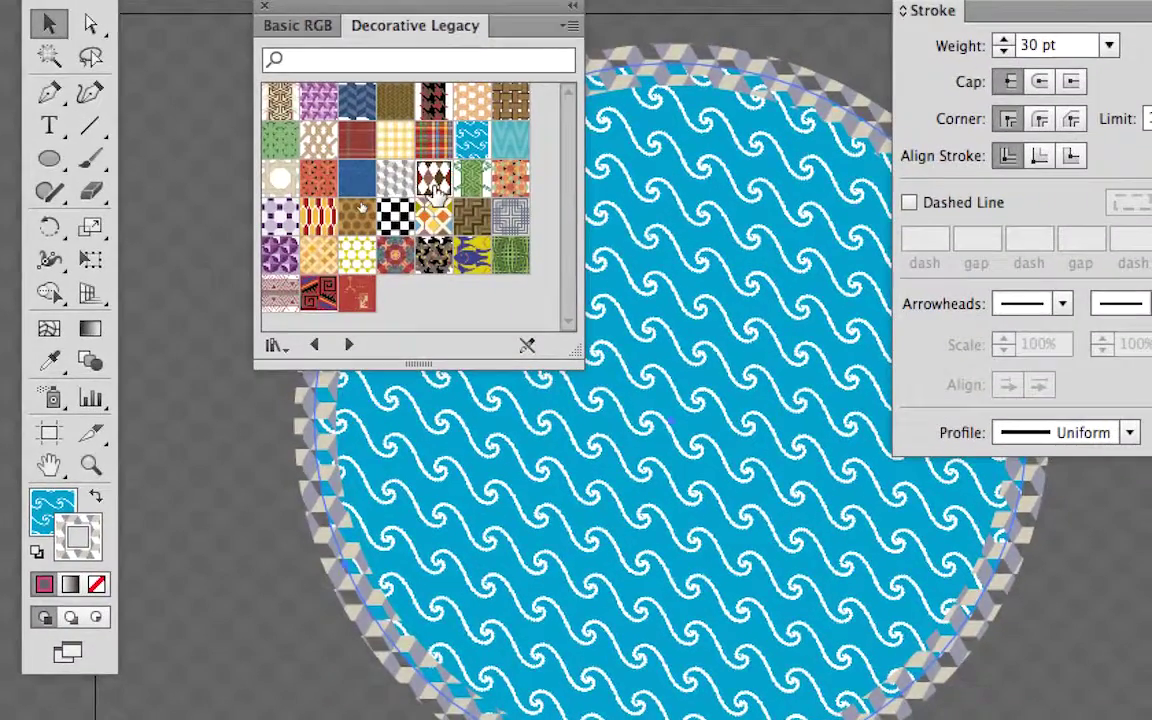
pyautogui.click(434, 184)
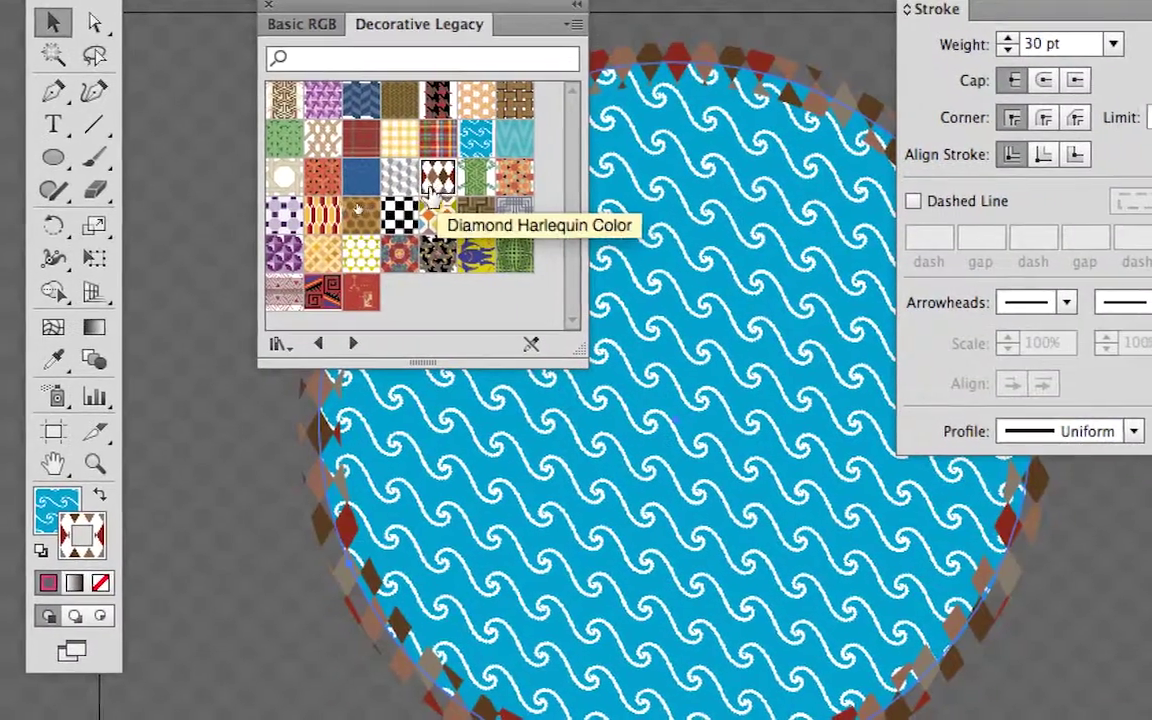
pyautogui.click(396, 180)
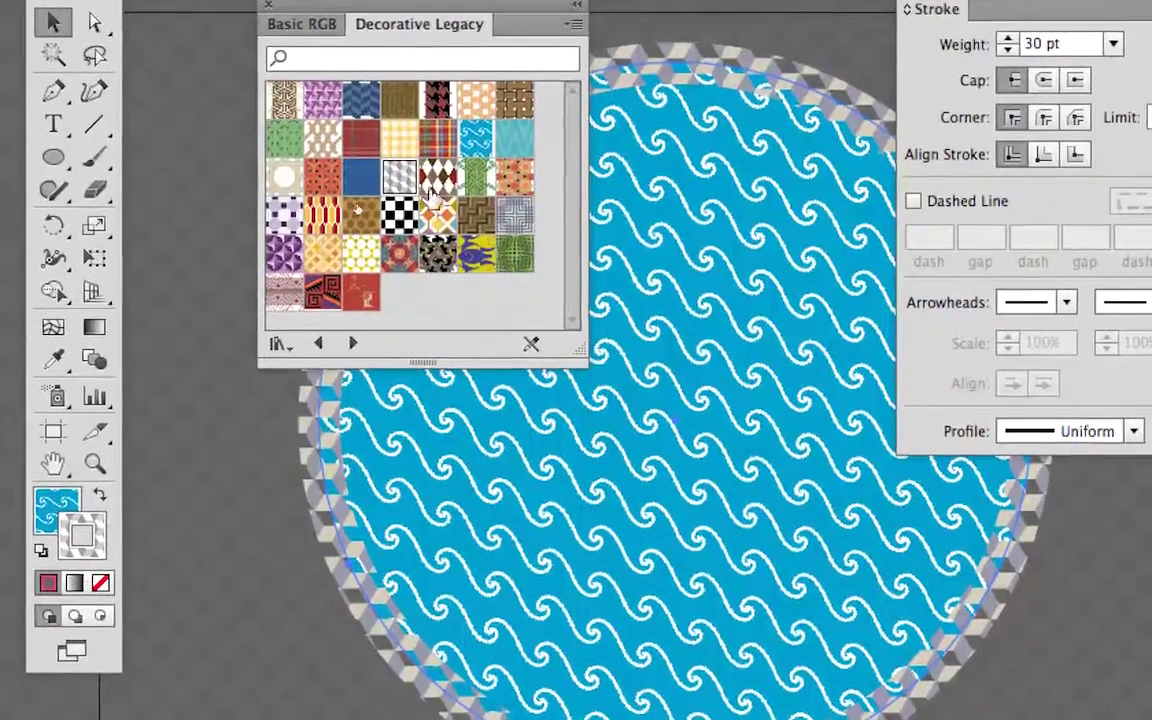
pyautogui.click(432, 190)
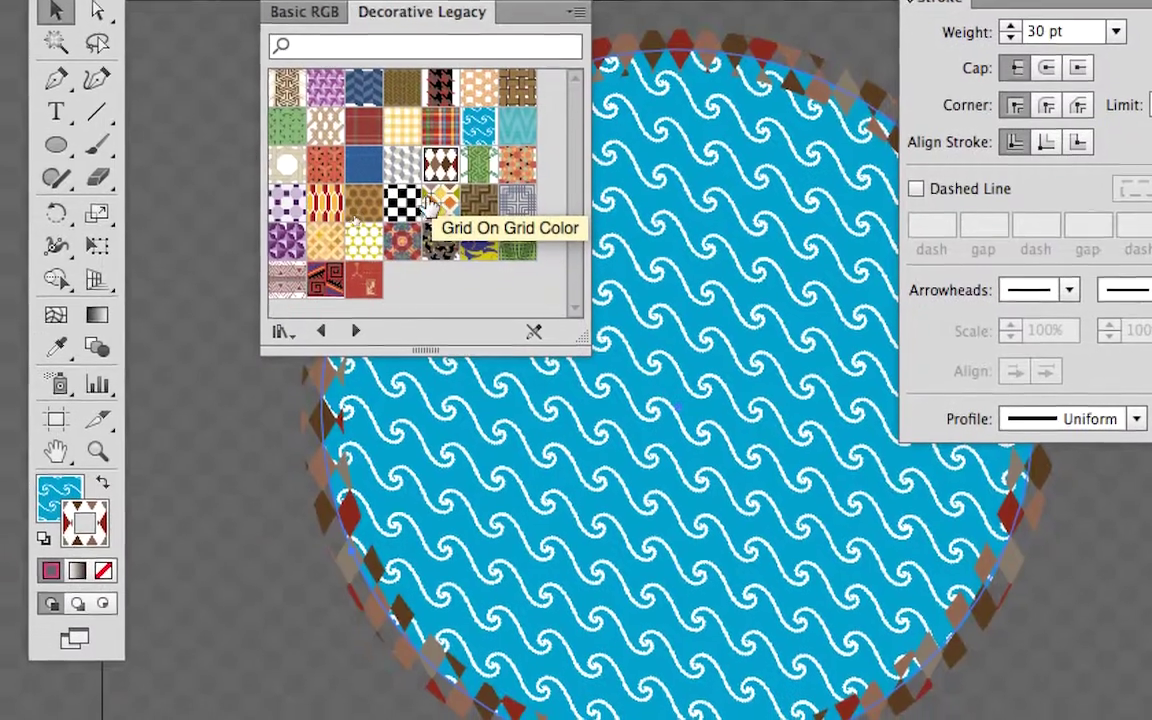
pyautogui.click(434, 214)
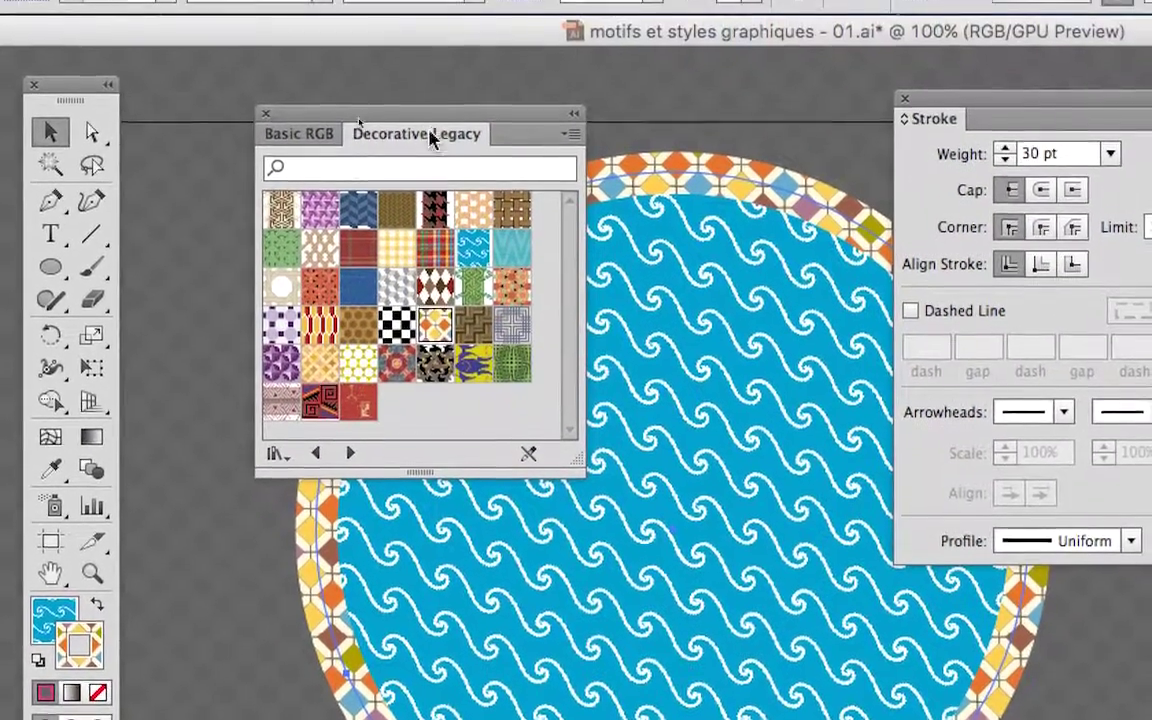
# Step: Move the Decorative Legacy and Stroke panels aside to uncover more of the circle's border
pyautogui.moveTo(430, 138); pyautogui.dragTo(1151, 608)
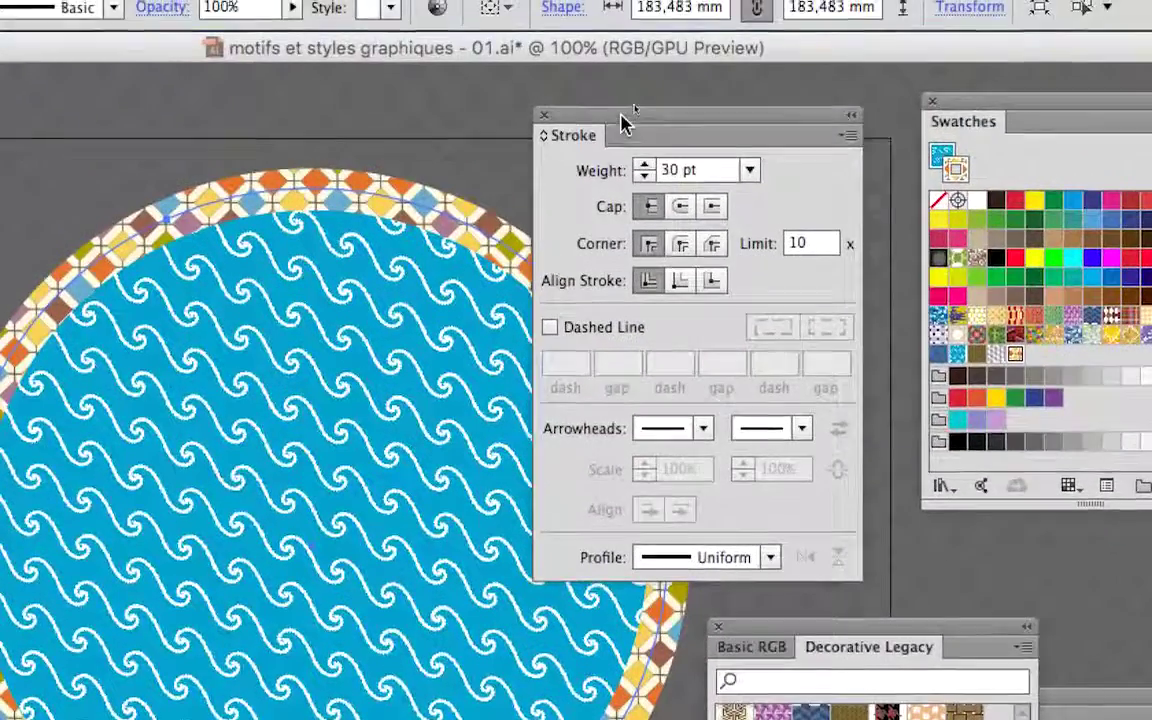
pyautogui.moveTo(622, 116)
pyautogui.mouseDown()
pyautogui.moveTo(689, 116)
pyautogui.moveTo(680, 128)
pyautogui.mouseUp()
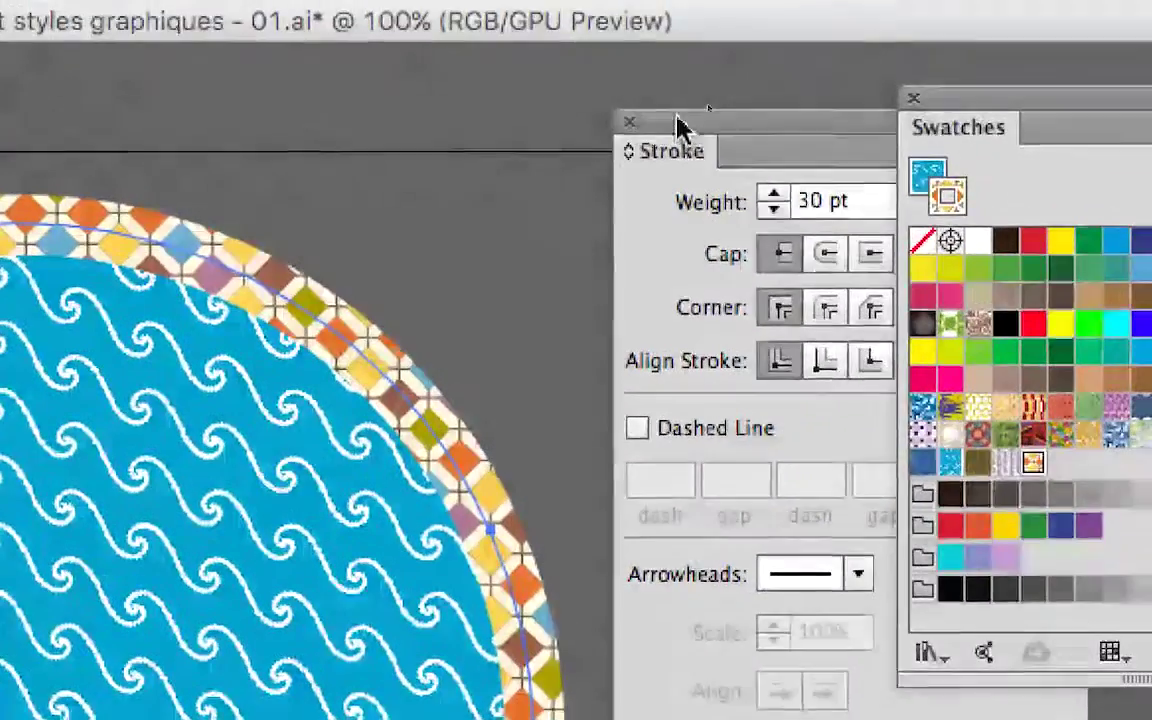
pyautogui.doubleClick(955, 2)
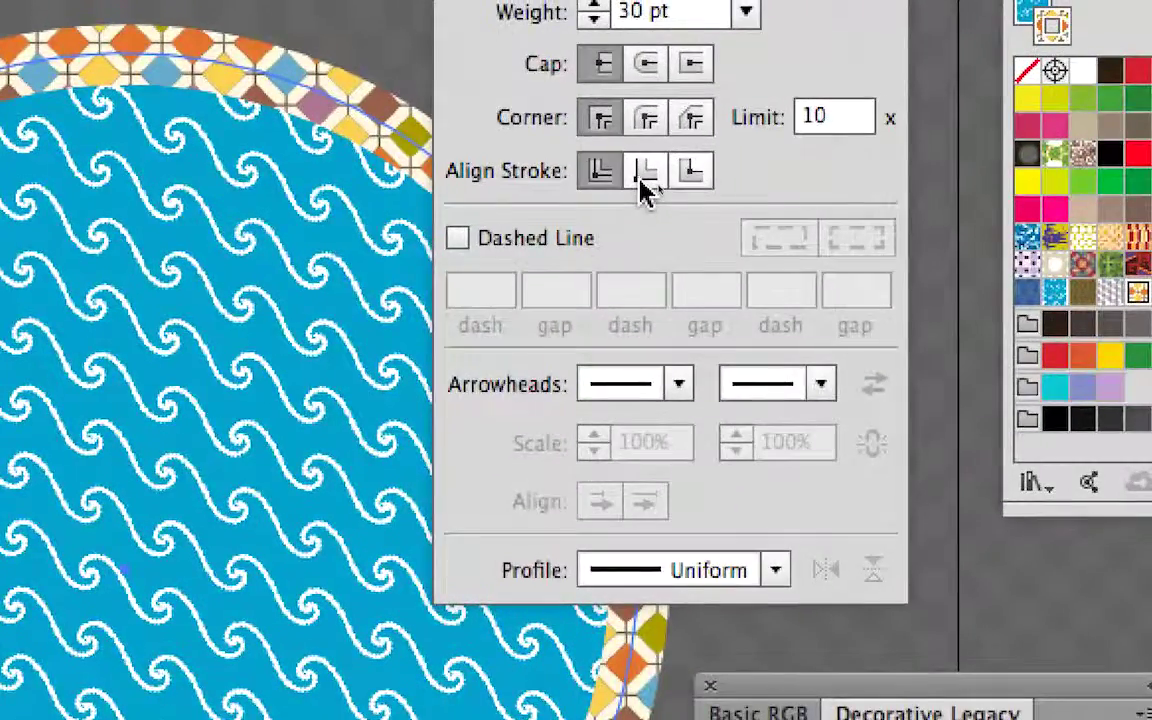
# Step: Compare inside and outside alignment for the circle's patterned stroke and leave it aligned to the outside
pyautogui.click(643, 175)
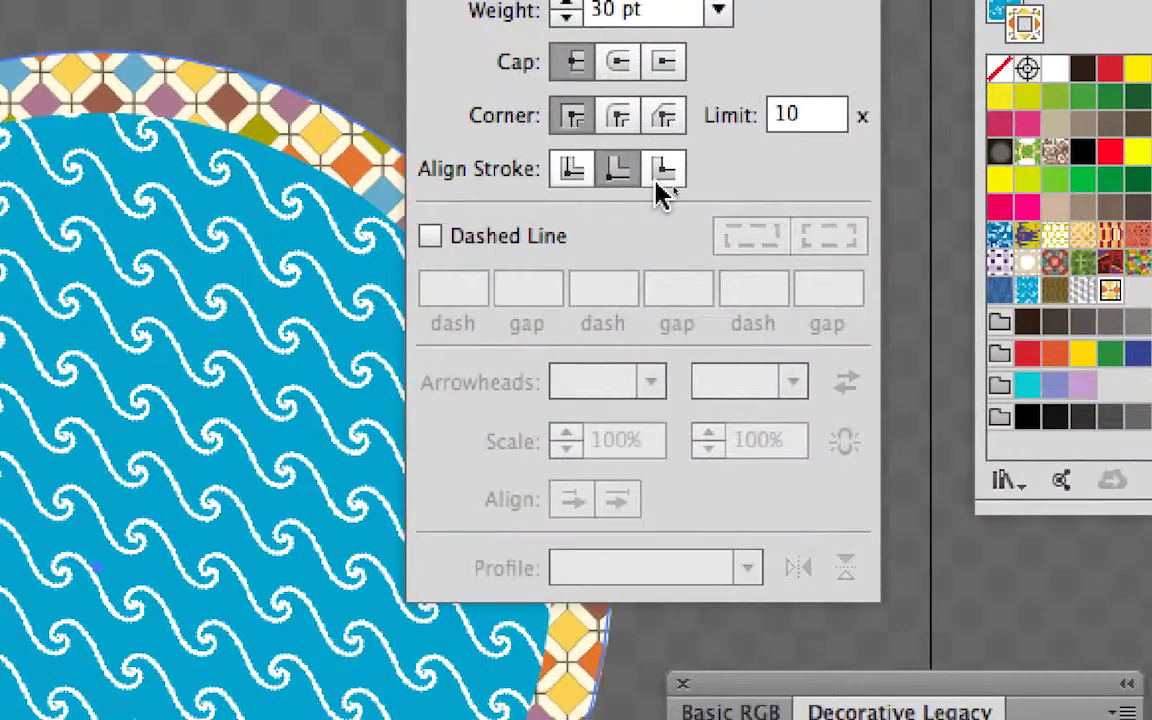
pyautogui.click(685, 180)
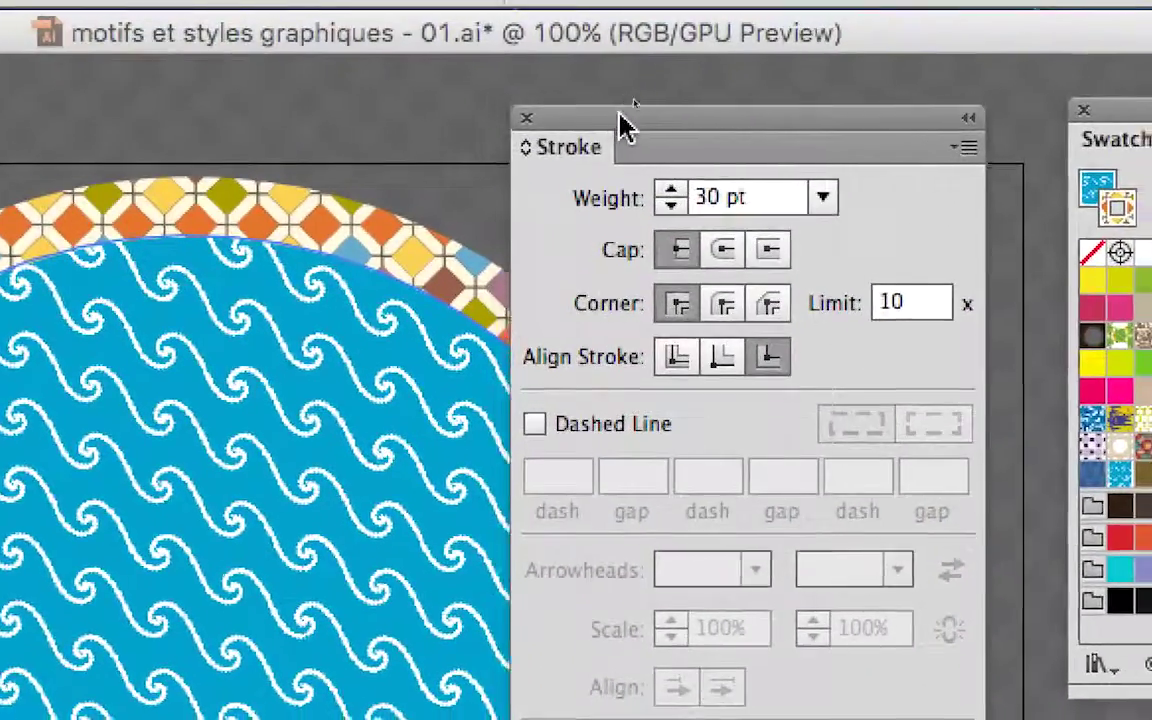
pyautogui.moveTo(620, 125)
pyautogui.mouseDown()
pyautogui.moveTo(681, 134)
pyautogui.moveTo(689, 123)
pyautogui.moveTo(668, 125)
pyautogui.mouseUp()
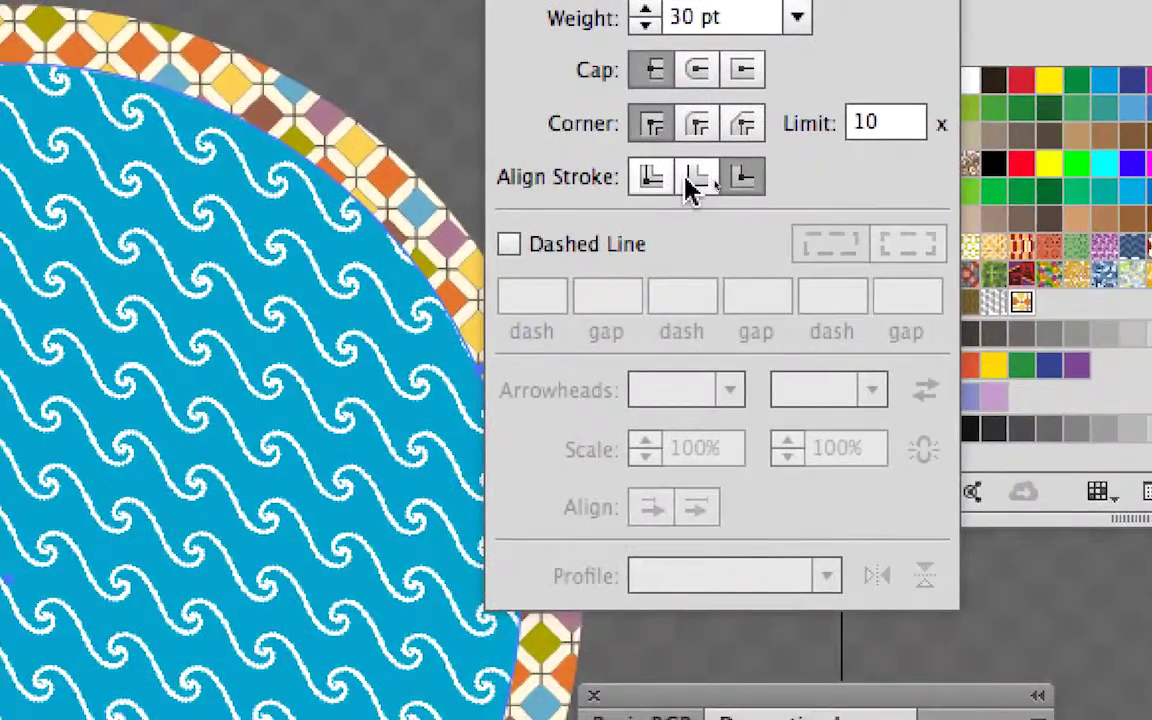
pyautogui.click(766, 354)
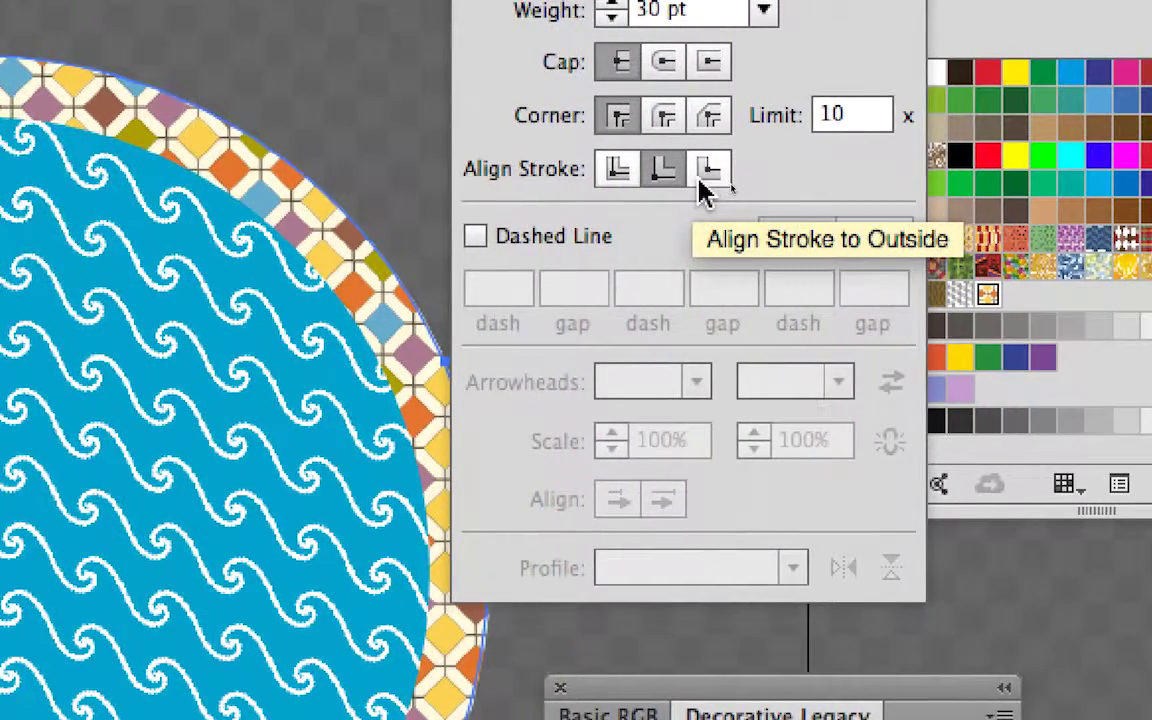
pyautogui.click(703, 180)
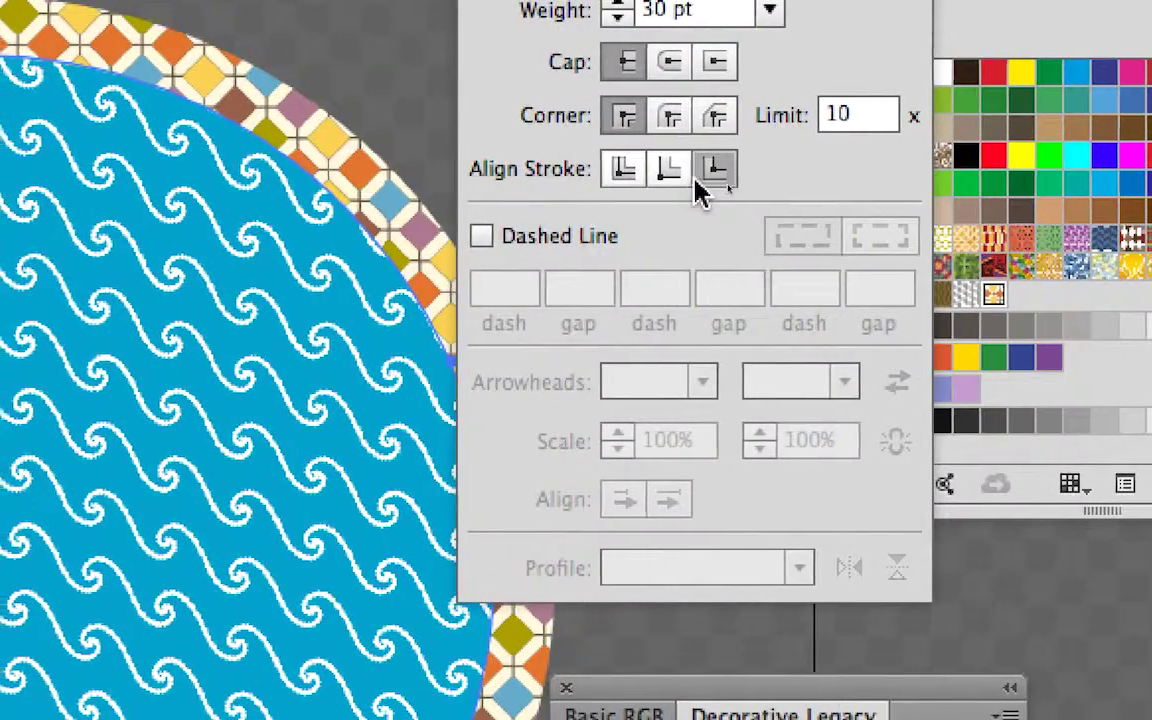
pyautogui.click(662, 180)
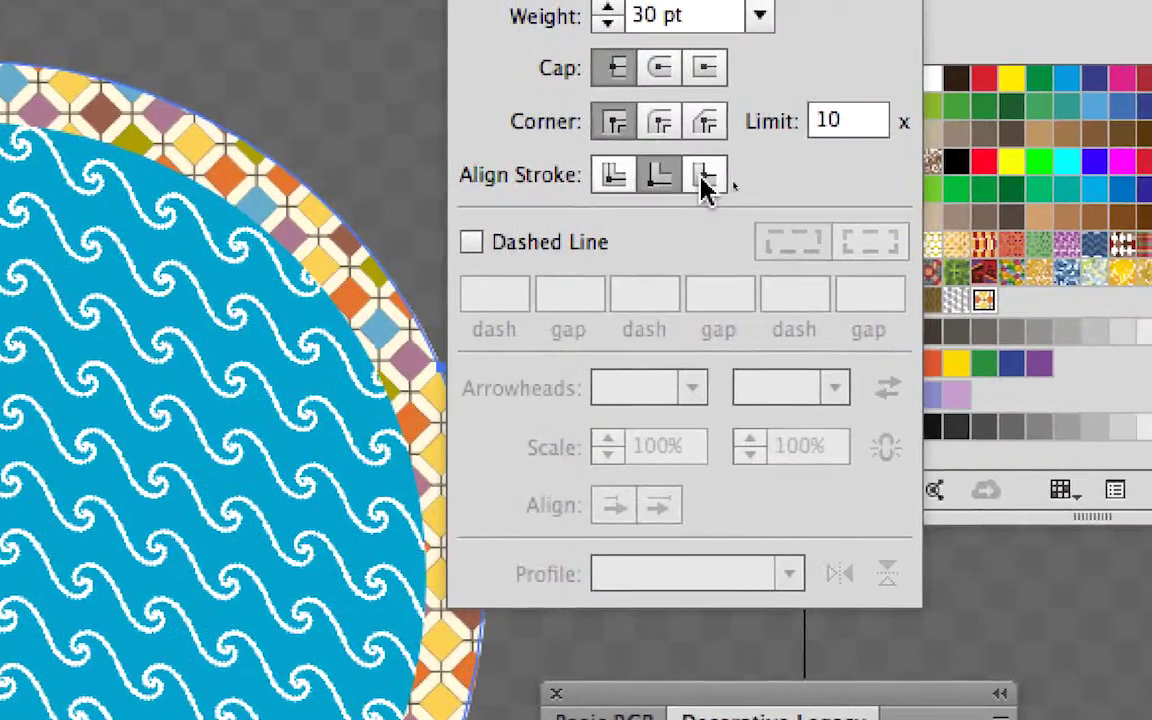
pyautogui.click(737, 182)
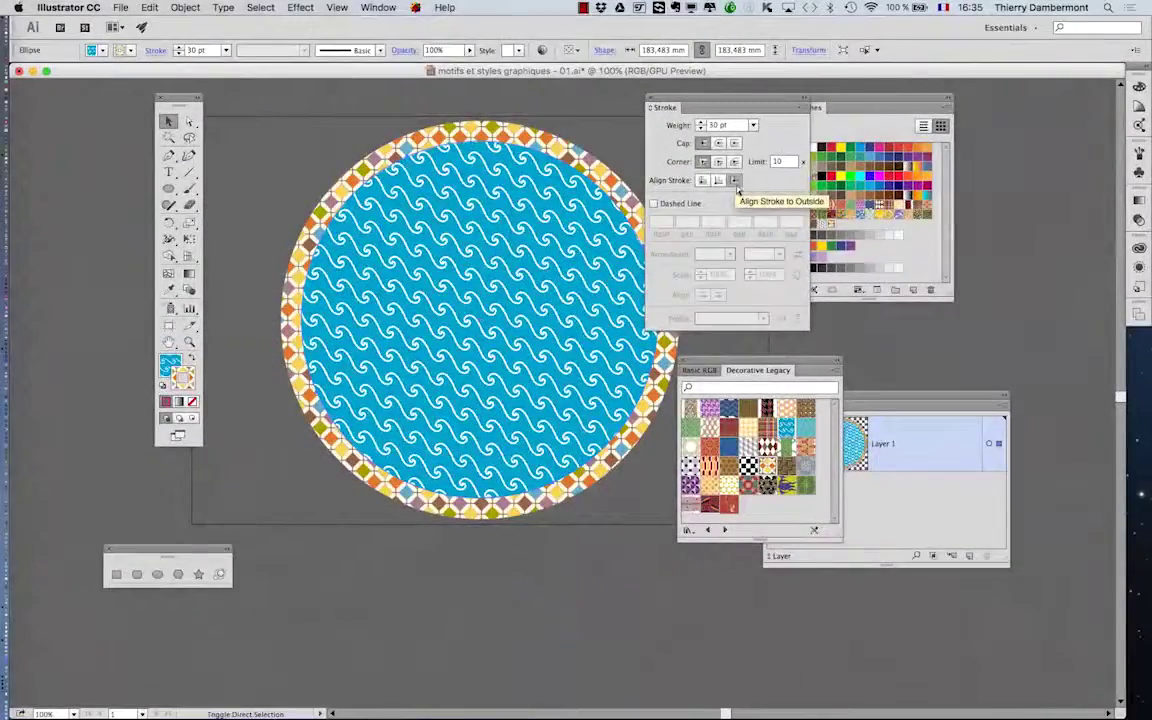
pyautogui.click(735, 181)
# Step: Save a new version of the document as "motifs et styles graphiques - 02.ai" with the default Illustrator CC options
pyautogui.click(120, 7)
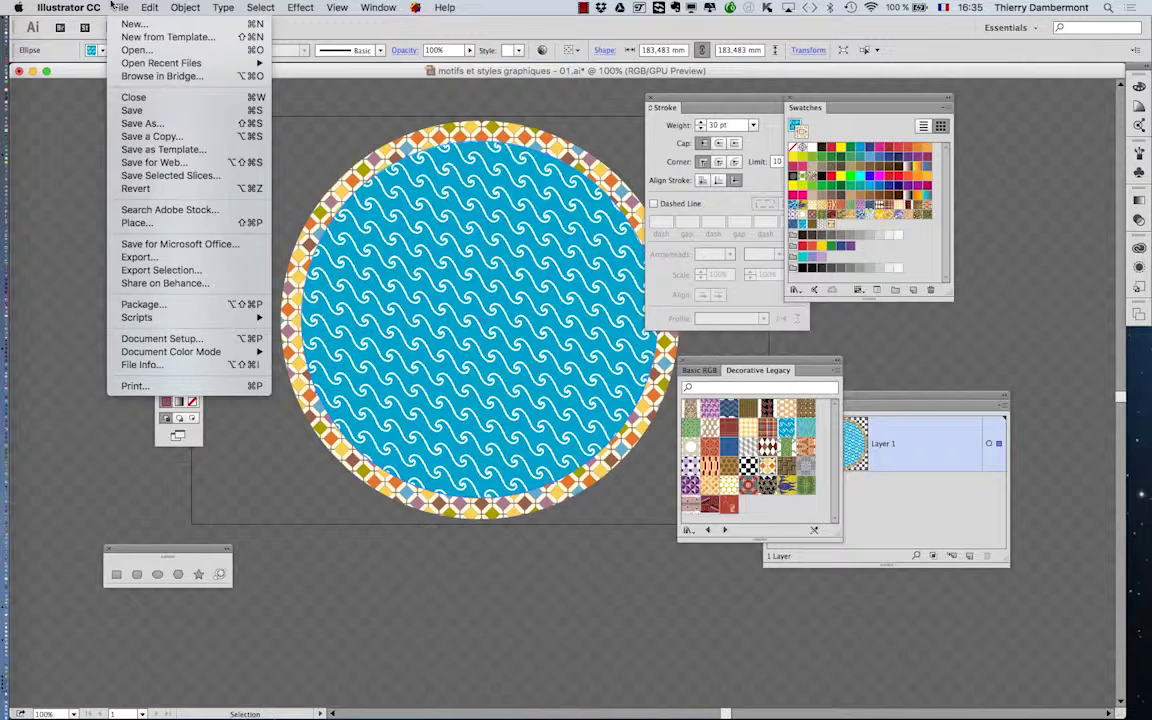
pyautogui.click(150, 120)
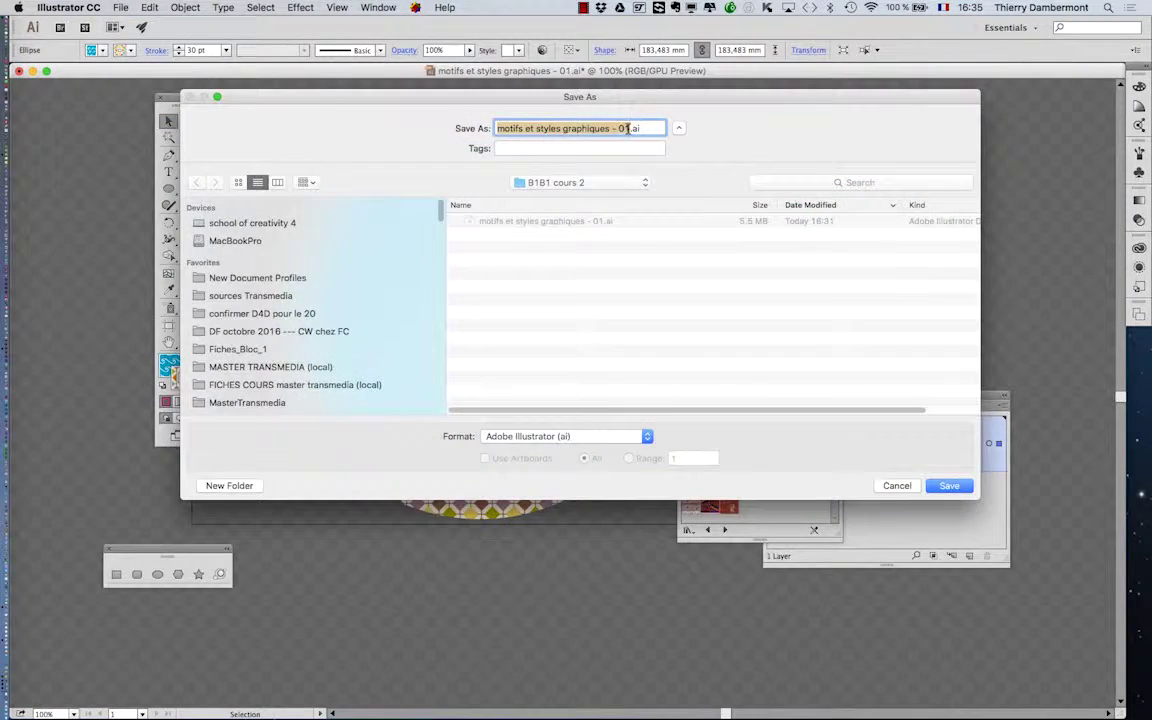
pyautogui.click(629, 128)
pyautogui.write('2')
pyautogui.press('Return')
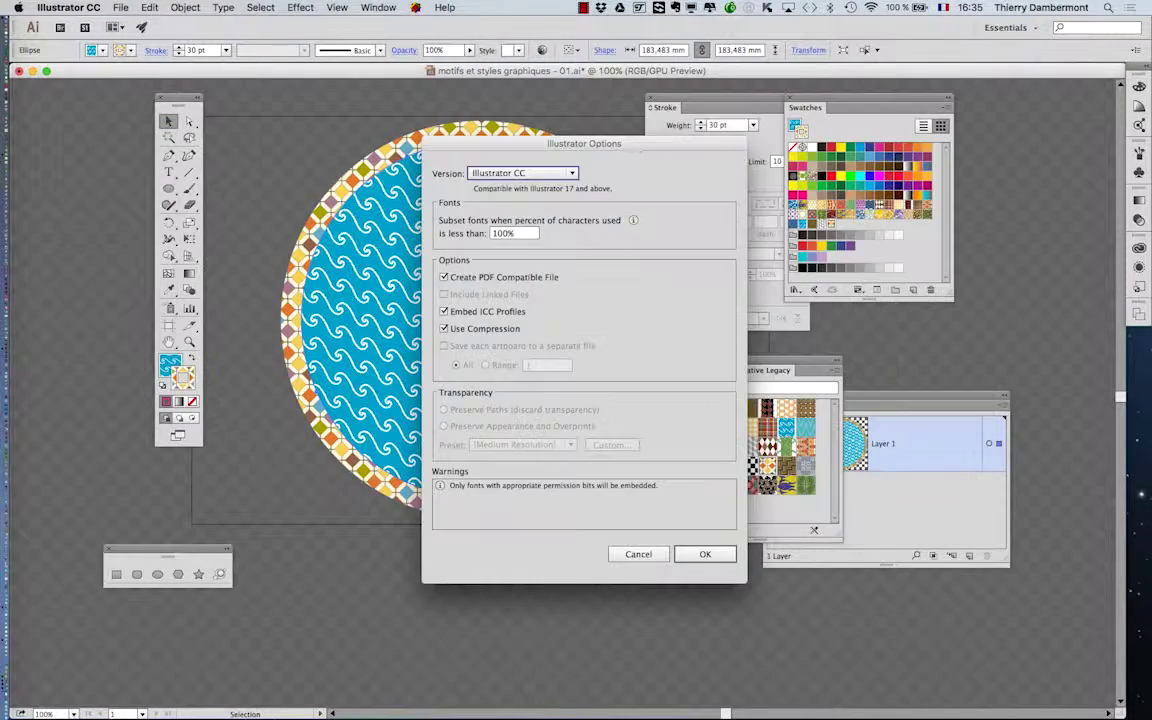
pyautogui.click(699, 557)
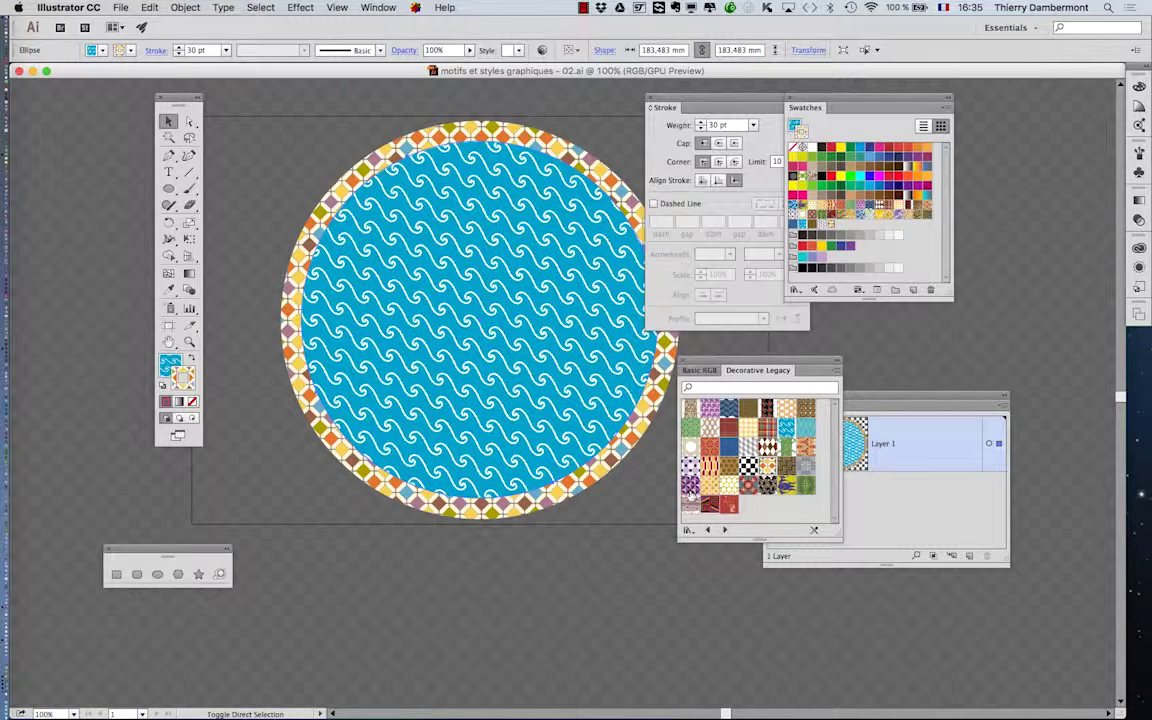
# Step: Zoom out to 66.67% and shift the view so the whole artboard is clear of the panels
pyautogui.scroll(-1, 588, 358)
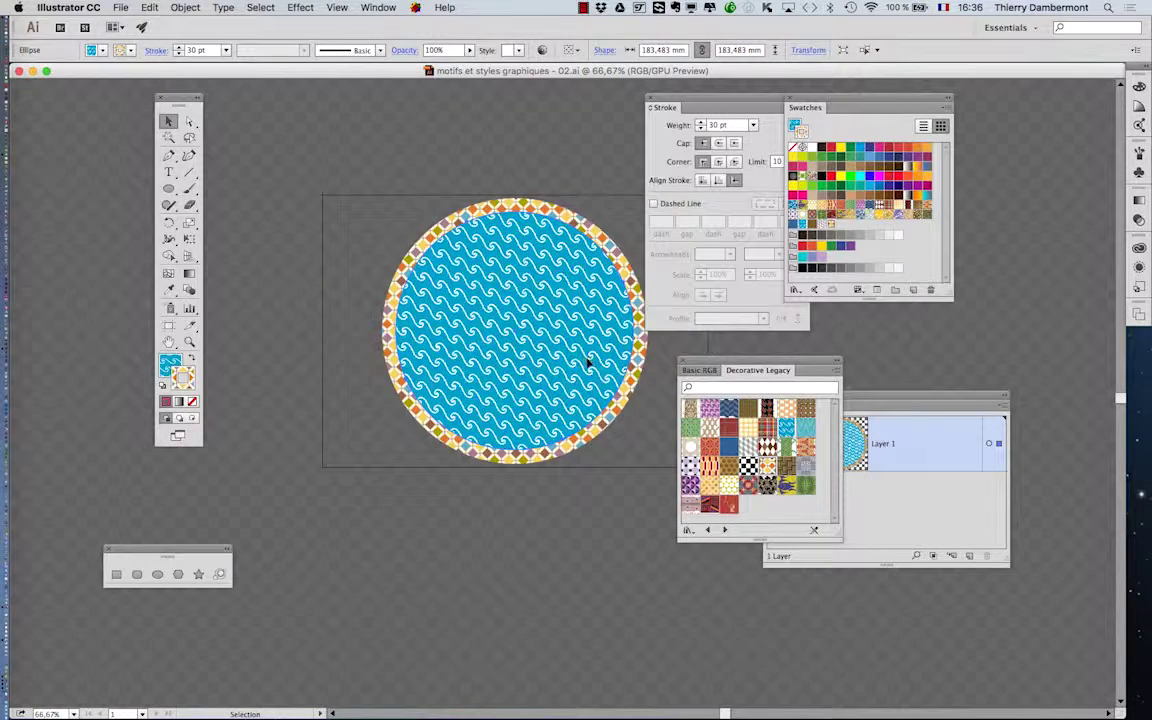
pyautogui.moveTo(489, 355); pyautogui.dragTo(418, 347)
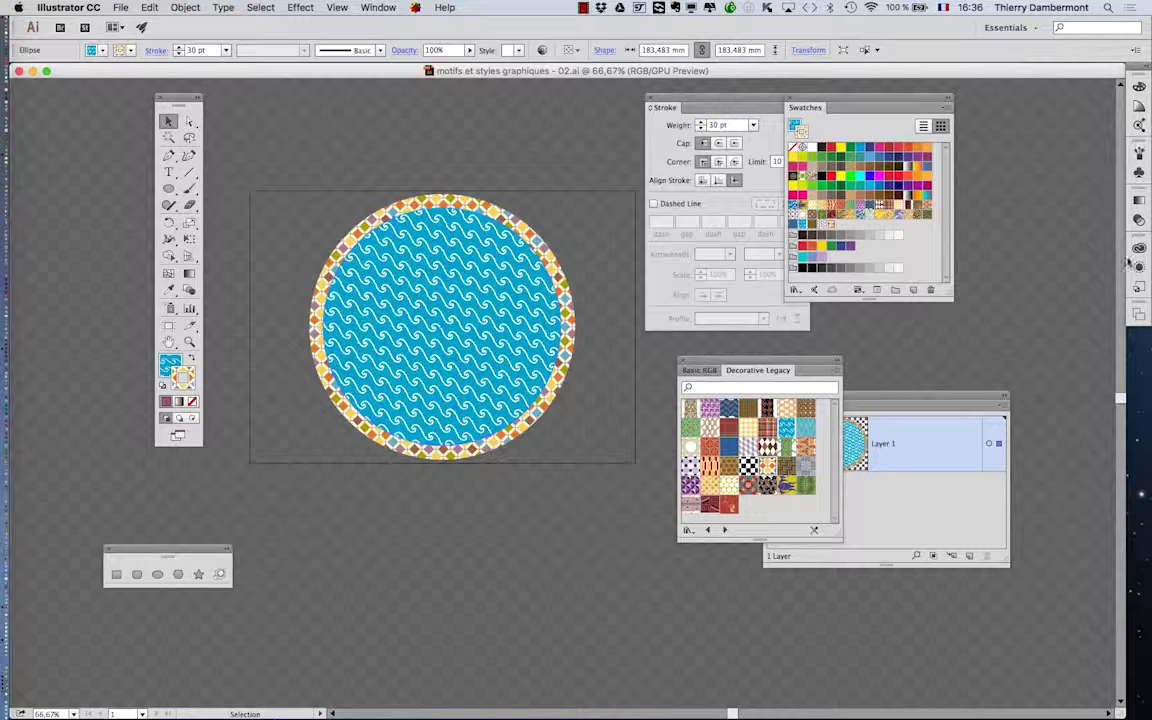
# Step: Move the Decorative Legacy, Stroke, Swatches and Layers panels to free positions around the artboard
pyautogui.moveTo(720, 363); pyautogui.dragTo(345, 475)
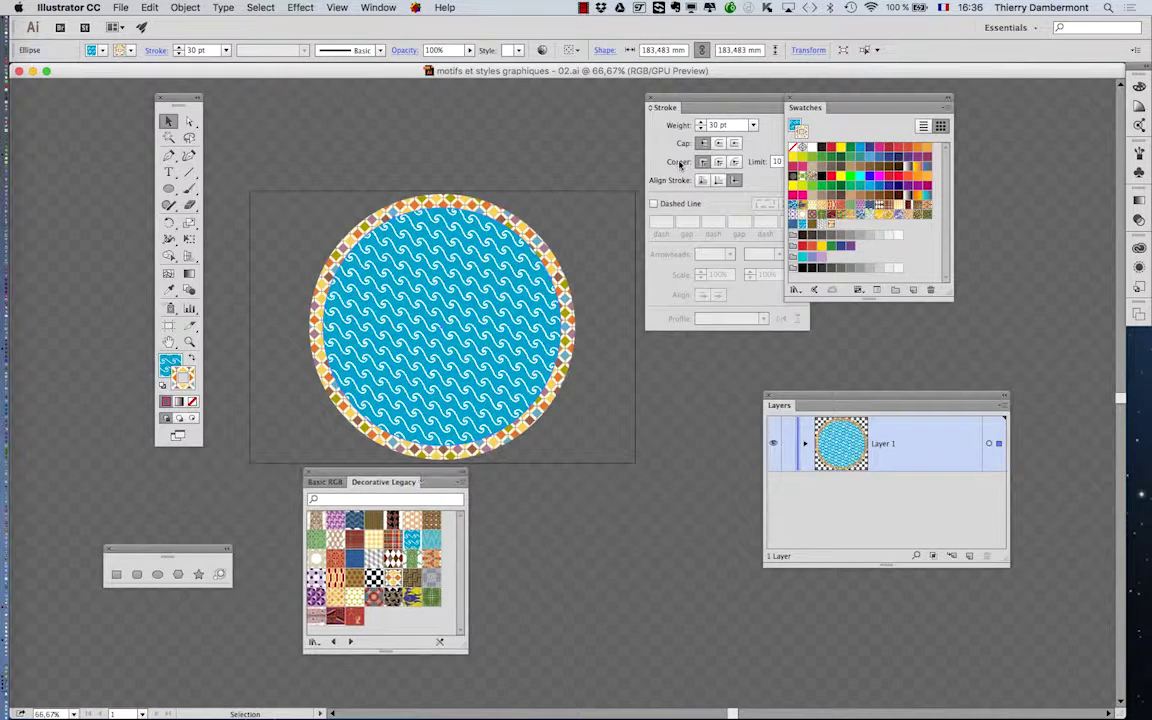
pyautogui.moveTo(673, 110)
pyautogui.mouseDown()
pyautogui.moveTo(619, 253)
pyautogui.moveTo(585, 554)
pyautogui.mouseUp()
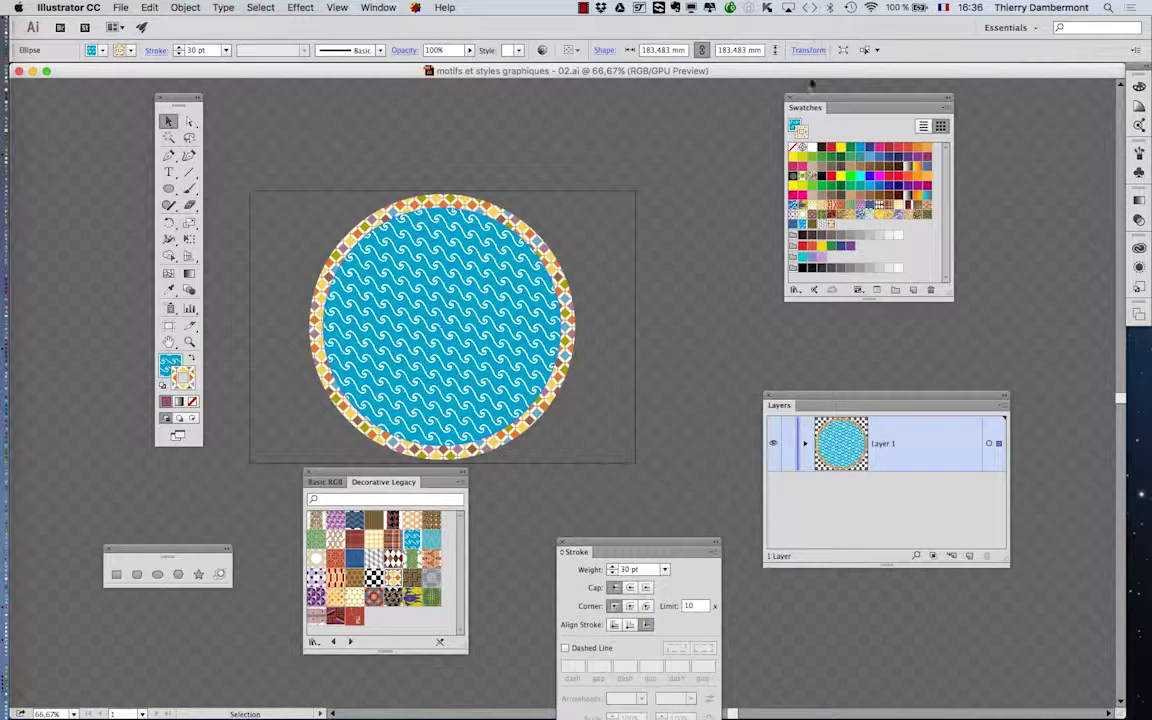
pyautogui.moveTo(812, 85); pyautogui.dragTo(982, 90)
pyautogui.moveTo(826, 387); pyautogui.dragTo(678, 86)
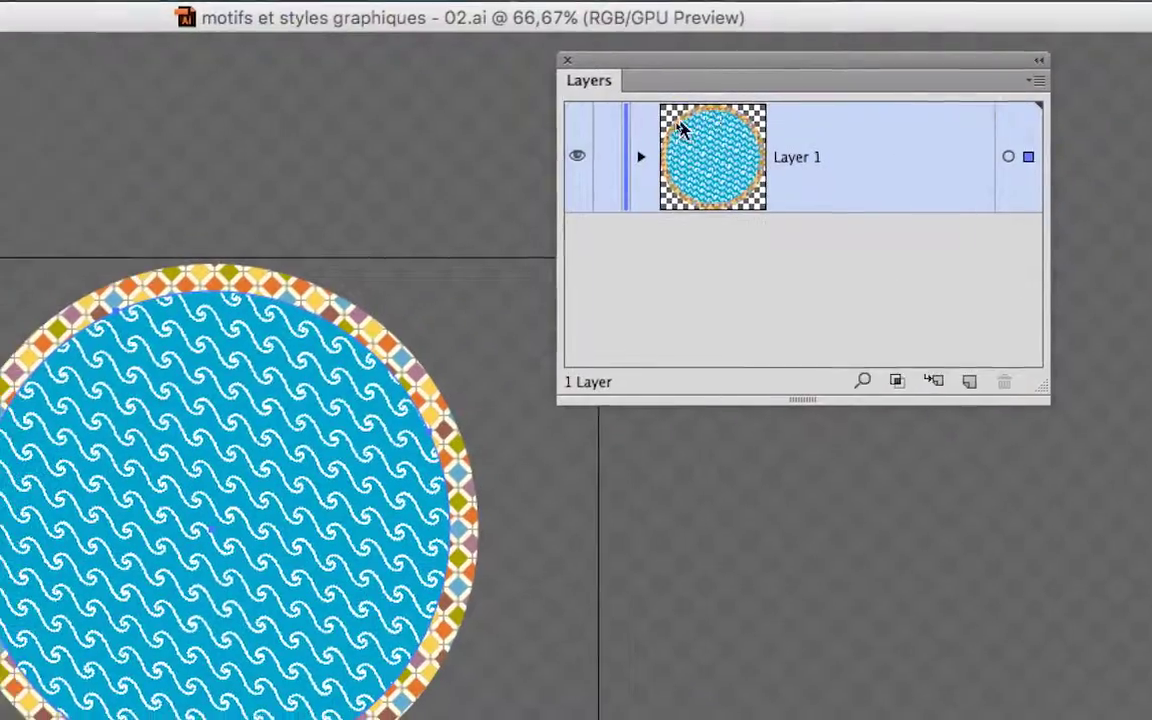
# Step: Expand Layer 1, lock the existing ellipse, and draw a larger concentric circle about 251 mm in diameter from its center
pyautogui.click(664, 136)
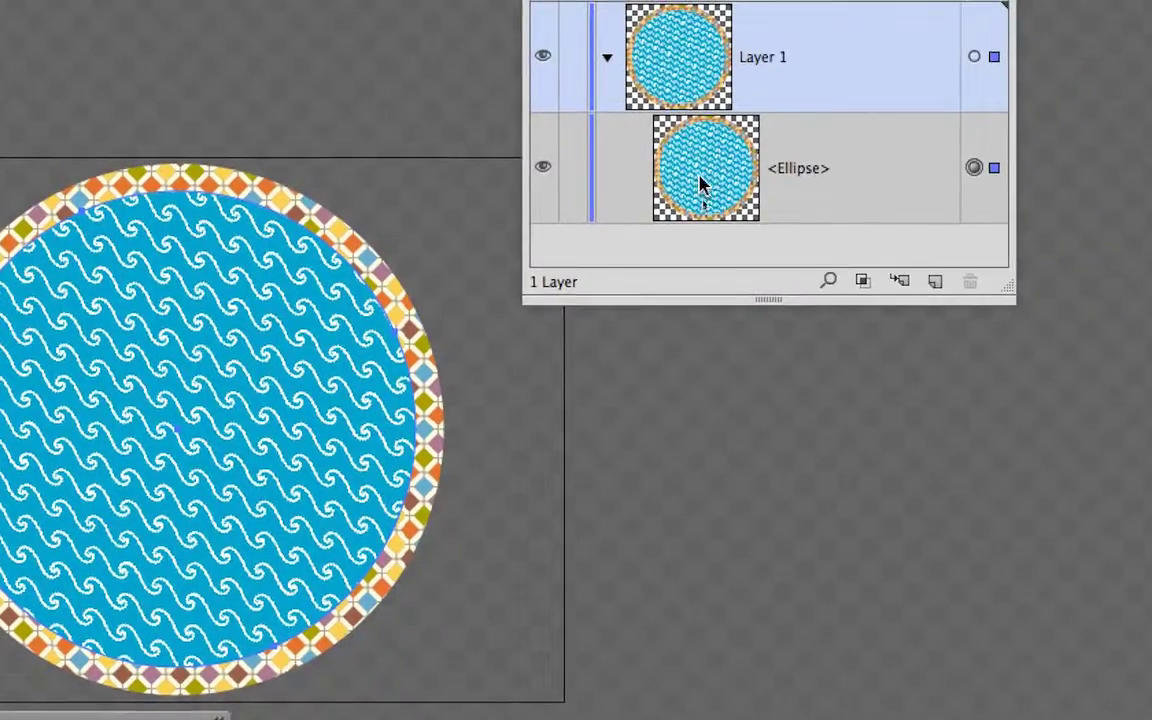
pyautogui.click(572, 169)
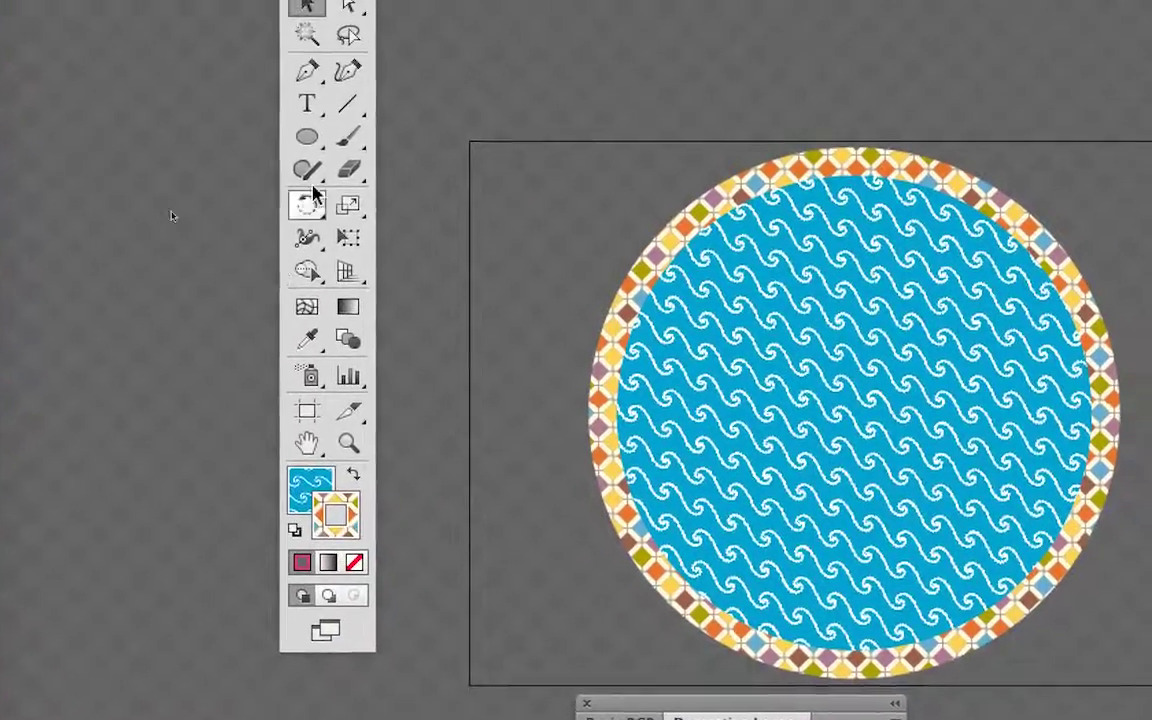
pyautogui.click(336, 67)
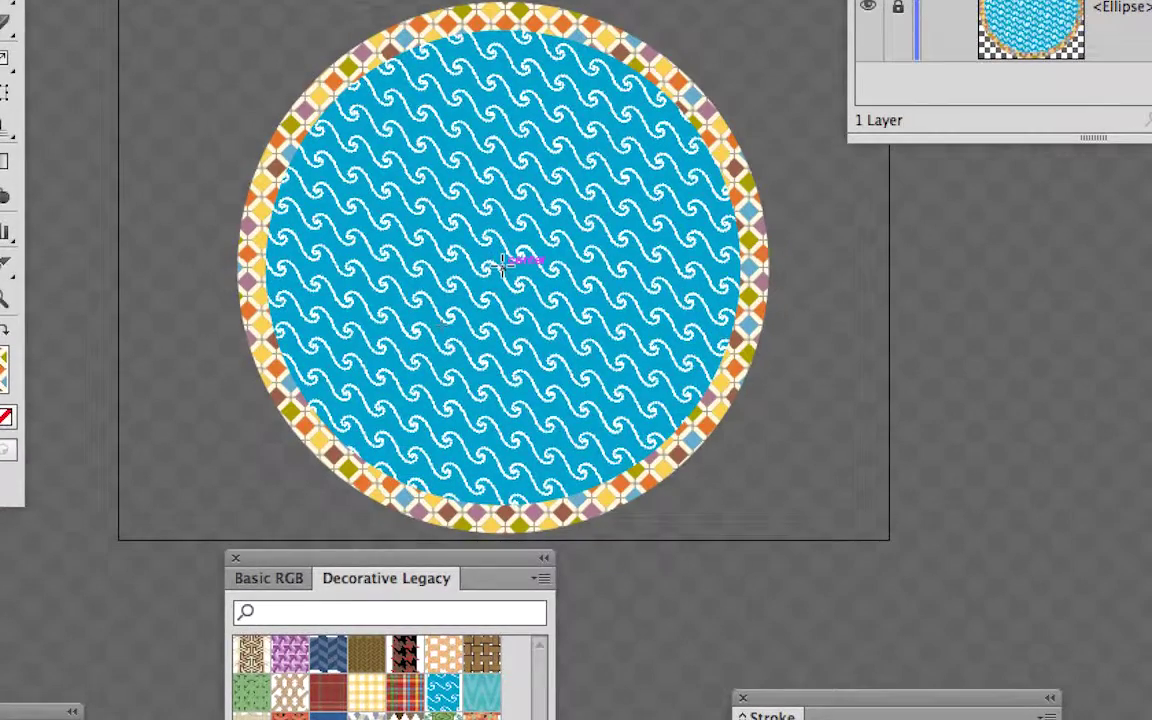
pyautogui.moveTo(503, 263); pyautogui.dragTo(565, 206)
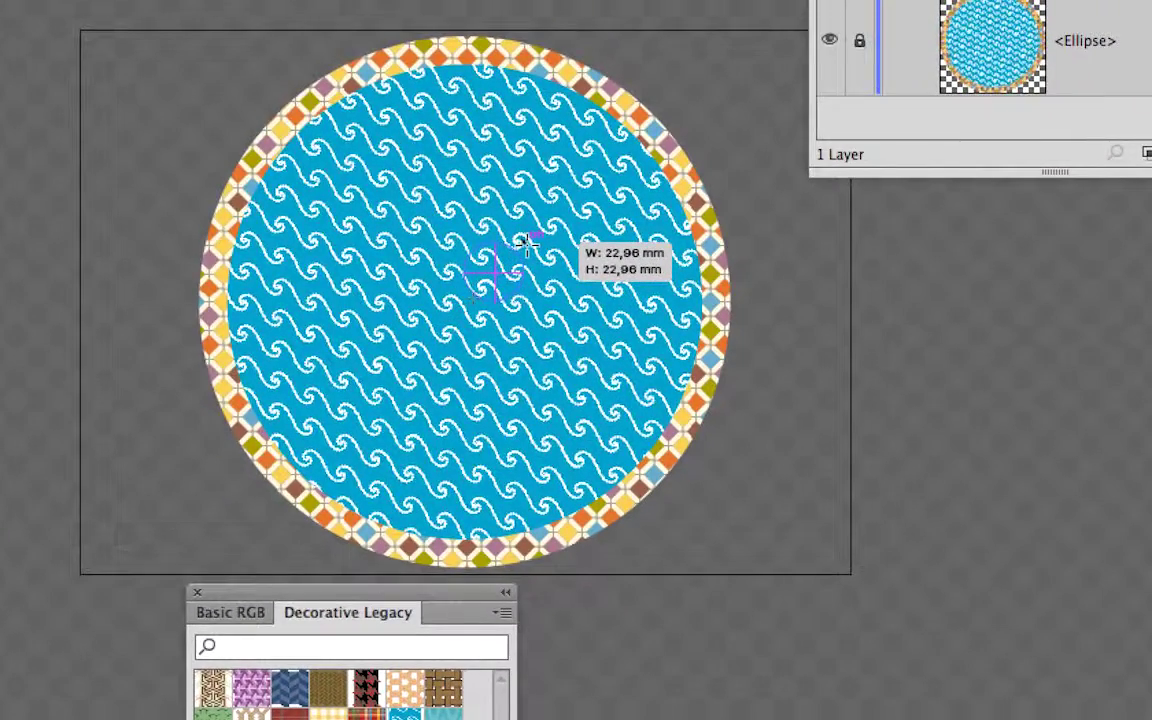
pyautogui.moveTo(525, 243); pyautogui.dragTo(649, 187)
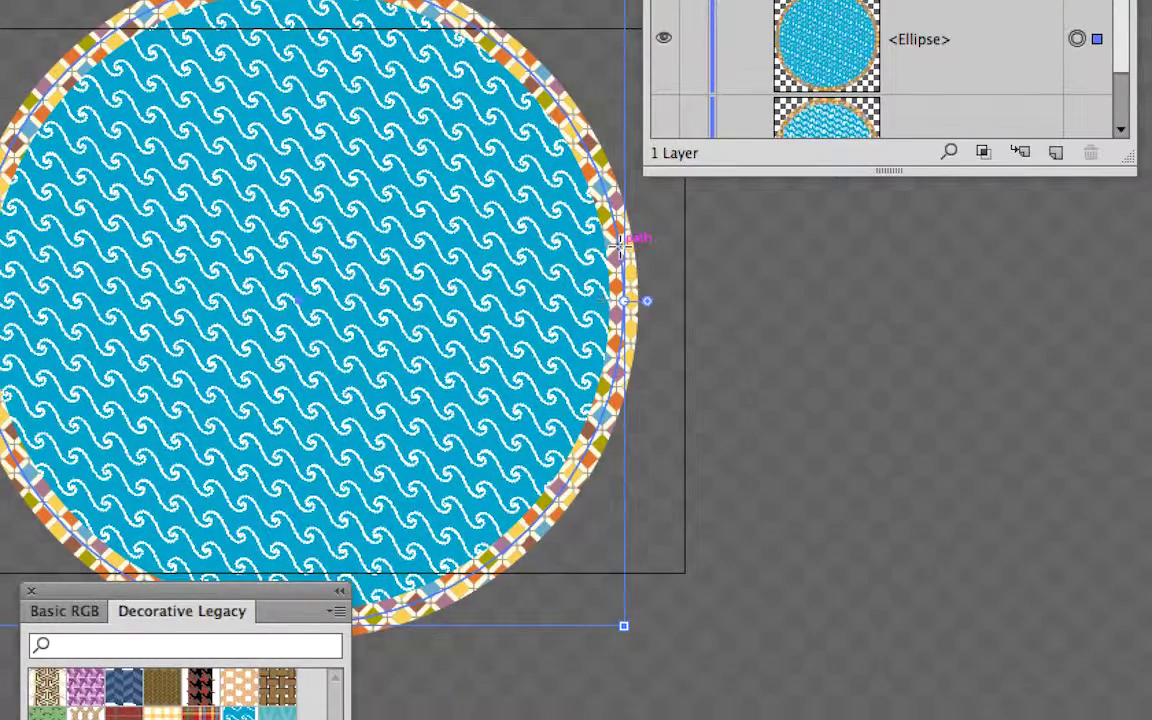
pyautogui.press('super+shift+a')
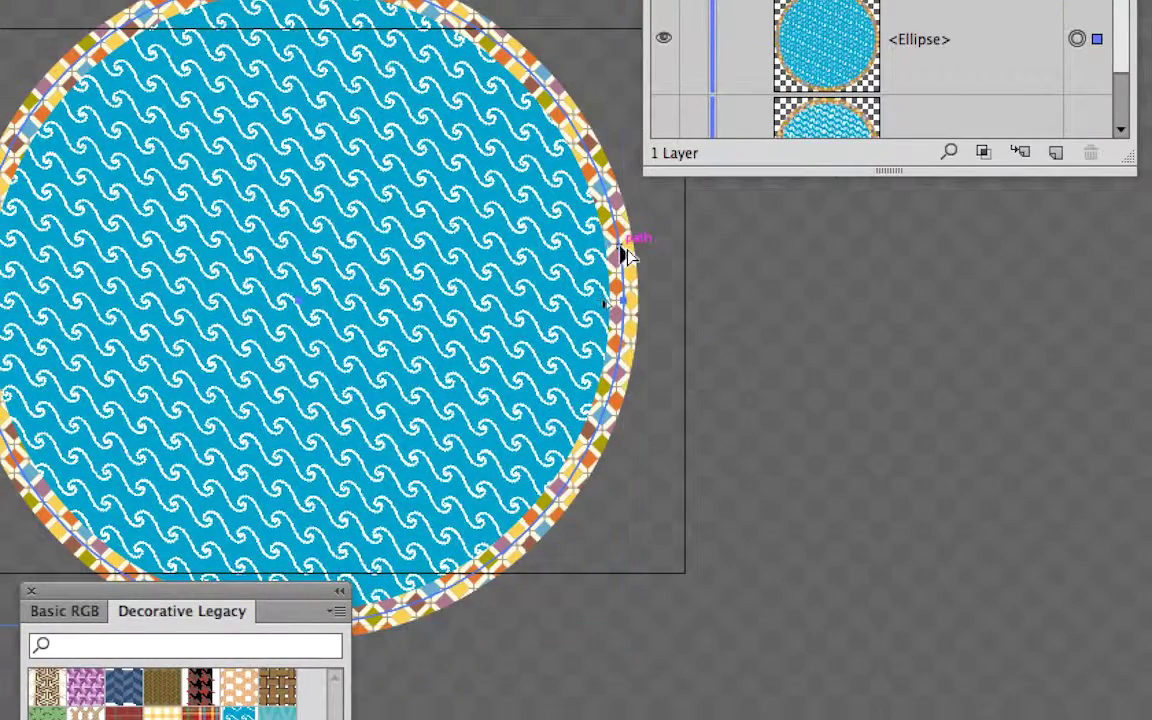
pyautogui.click(622, 255)
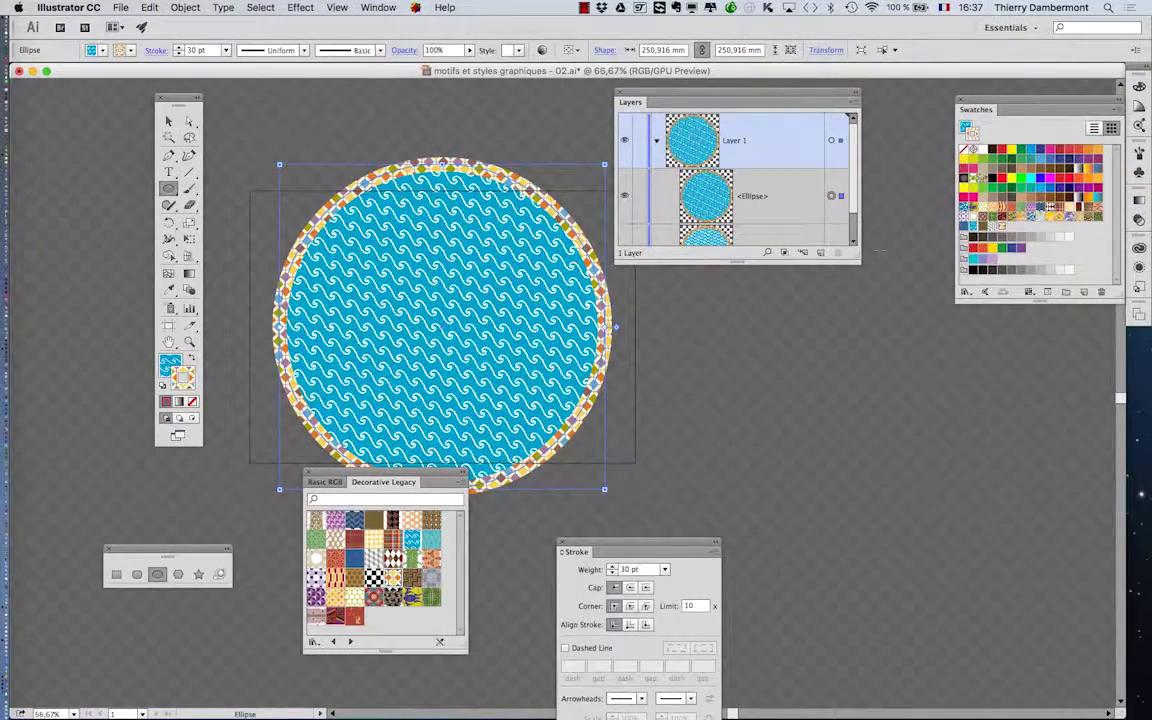
# Step: Enlarge the Layers panel to show both ellipses, highlight the new one, and move the panel away from the artwork
pyautogui.moveTo(855, 253); pyautogui.dragTo(879, 336)
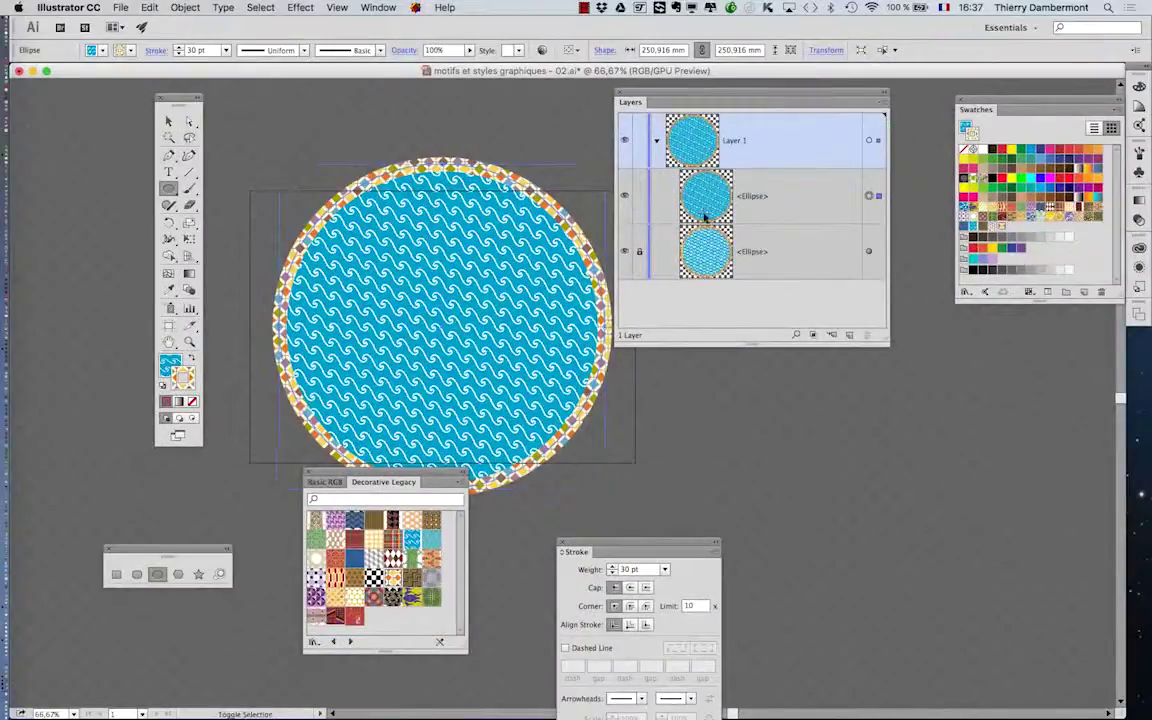
pyautogui.click(705, 200)
pyautogui.moveTo(705, 99); pyautogui.dragTo(770, 108)
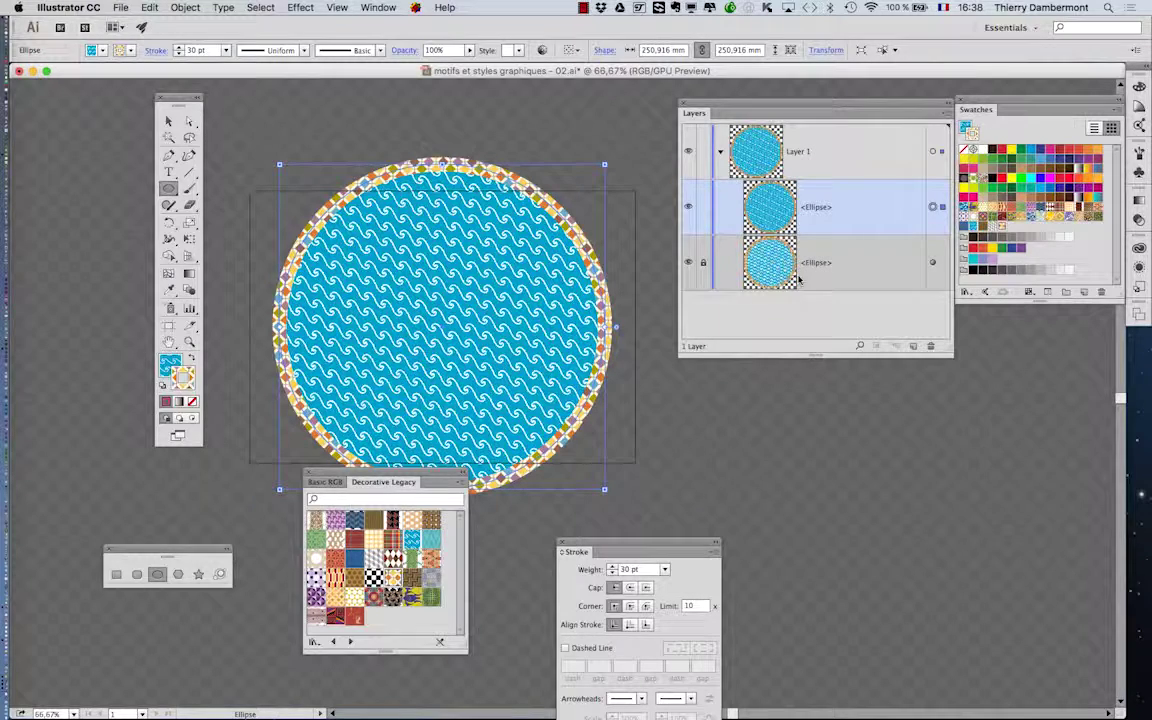
# Step: Fill the larger circle with the Stars 3D Color pattern and give its stroke the blue zigzag pattern from Decorative Legacy
pyautogui.moveTo(430, 490); pyautogui.dragTo(694, 242)
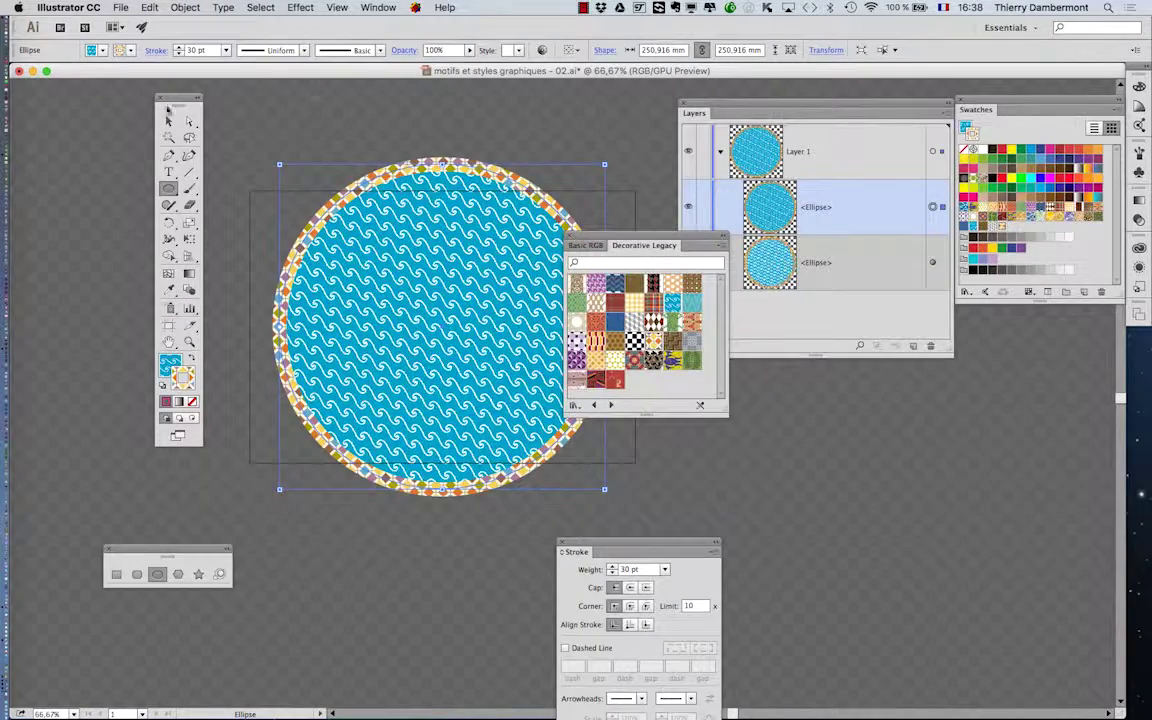
pyautogui.moveTo(172, 101); pyautogui.dragTo(441, 117)
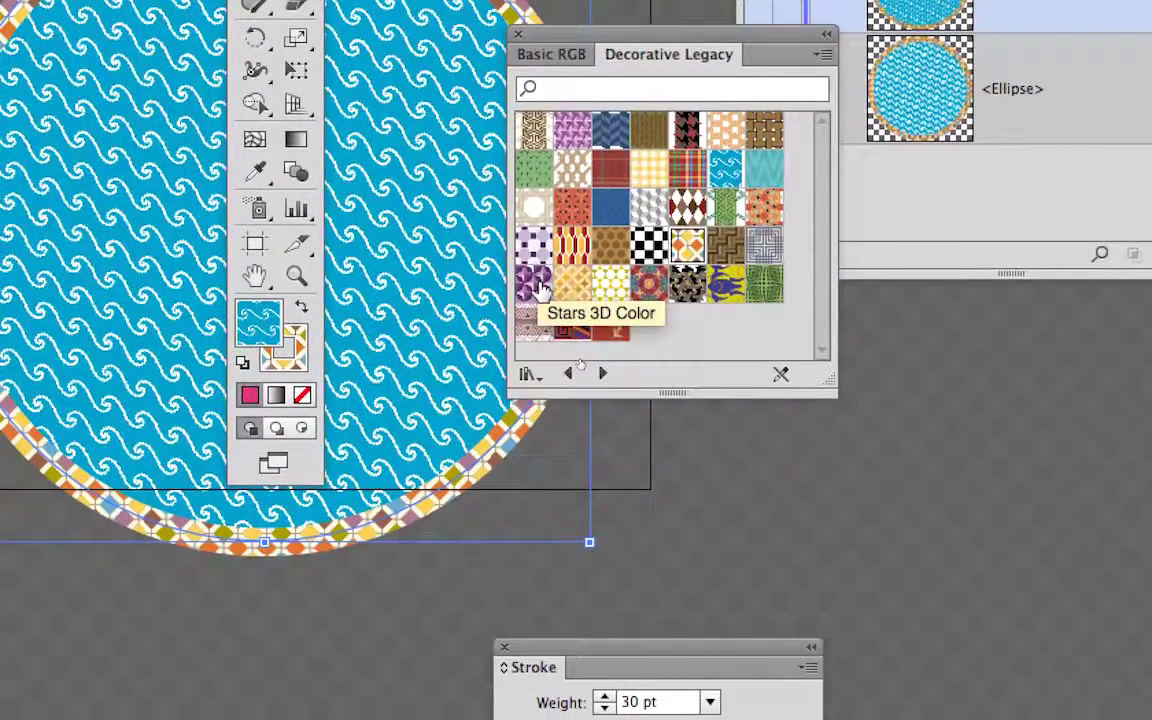
pyautogui.click(540, 287)
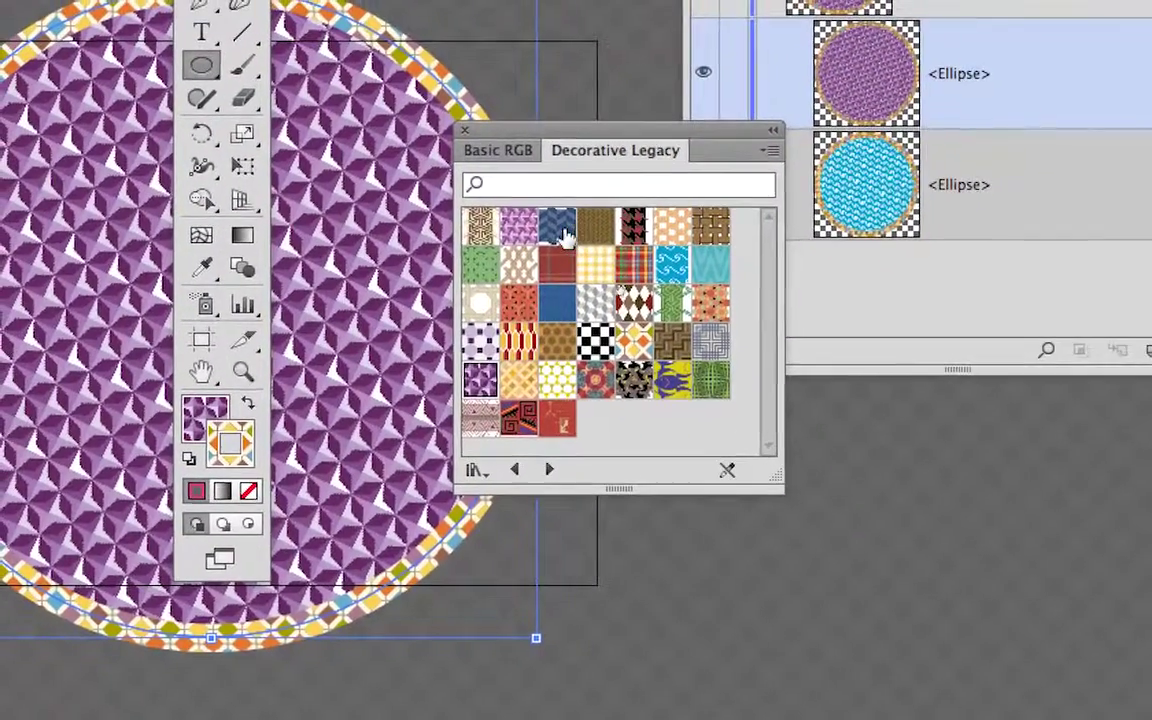
pyautogui.click(567, 160)
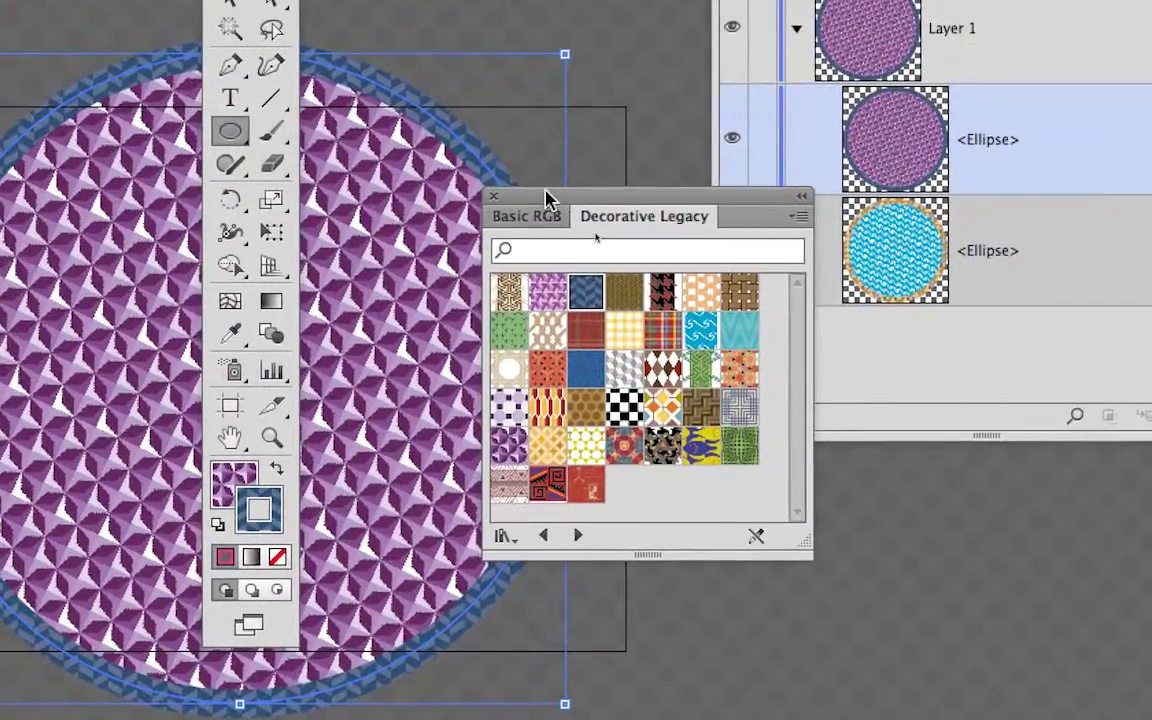
# Step: Clear the pattern library off the artwork and place the star-patterned circle beneath the locked wave-patterned circle in the layer order
pyautogui.moveTo(505, 130); pyautogui.dragTo(418, 119)
pyautogui.moveTo(513, 193); pyautogui.dragTo(216, 193)
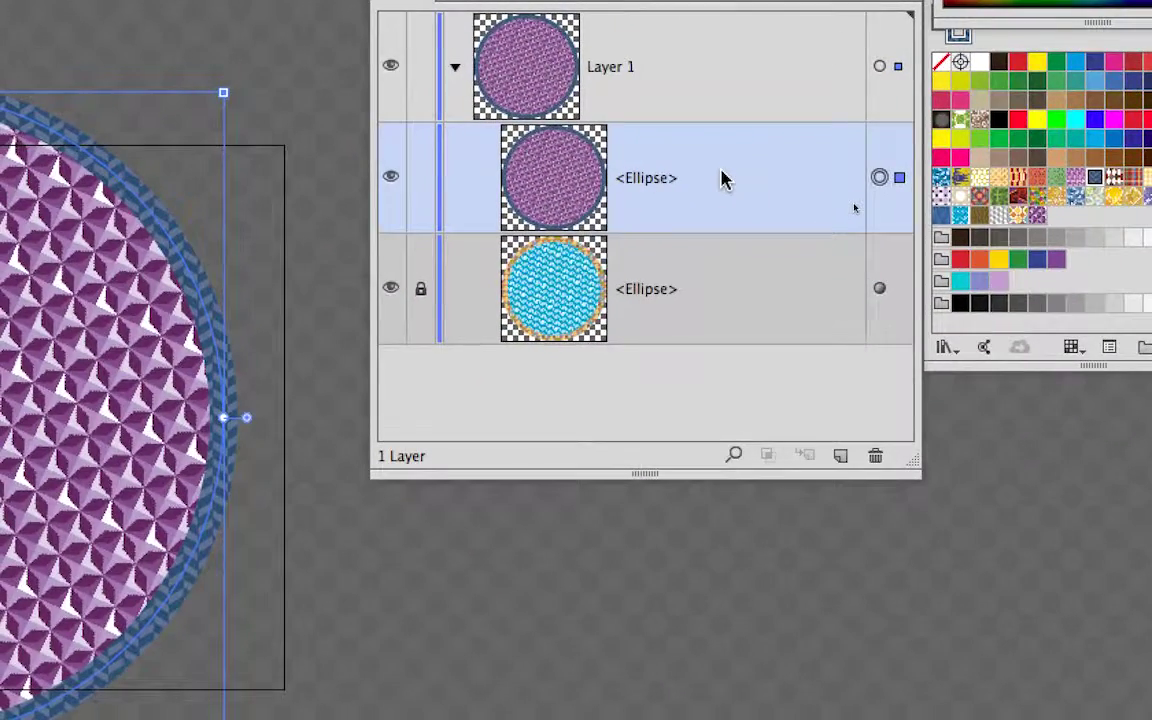
pyautogui.moveTo(725, 180); pyautogui.dragTo(704, 307)
pyautogui.moveTo(716, 232); pyautogui.dragTo(712, 251)
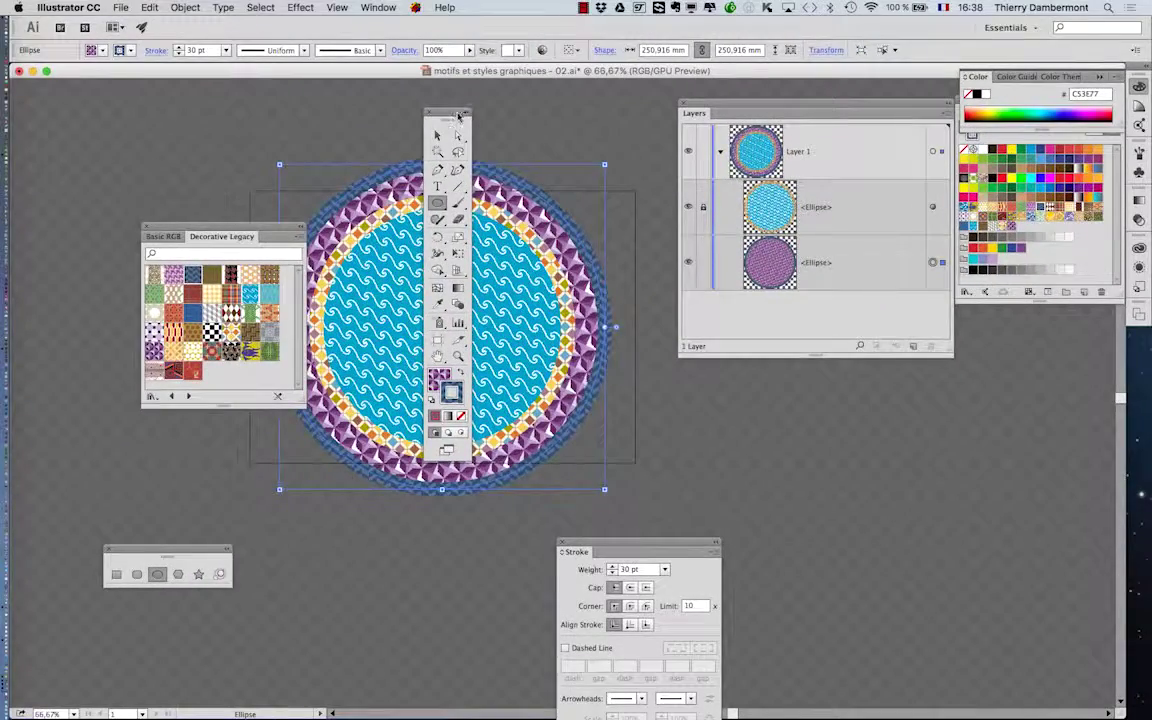
# Step: Replace the outer circle's fill with the multicolored paint-splatter pattern from the Vonster Patterns library
pyautogui.moveTo(459, 115); pyautogui.dragTo(104, 104)
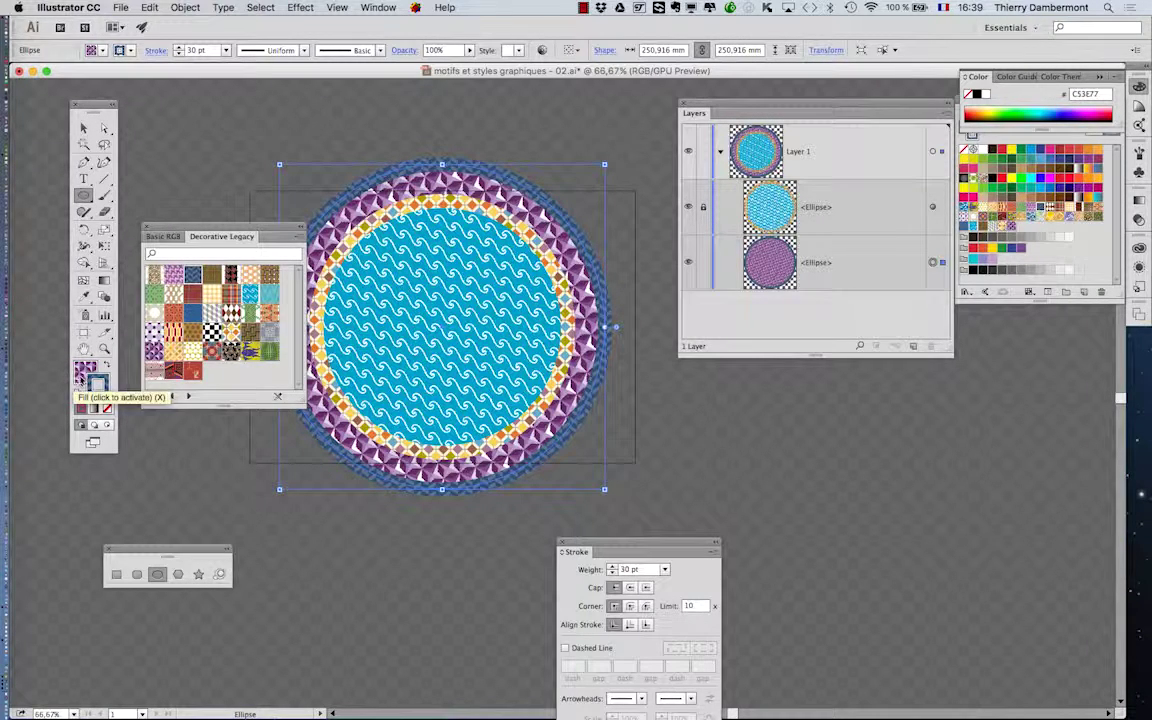
pyautogui.click(81, 377)
pyautogui.click(189, 397)
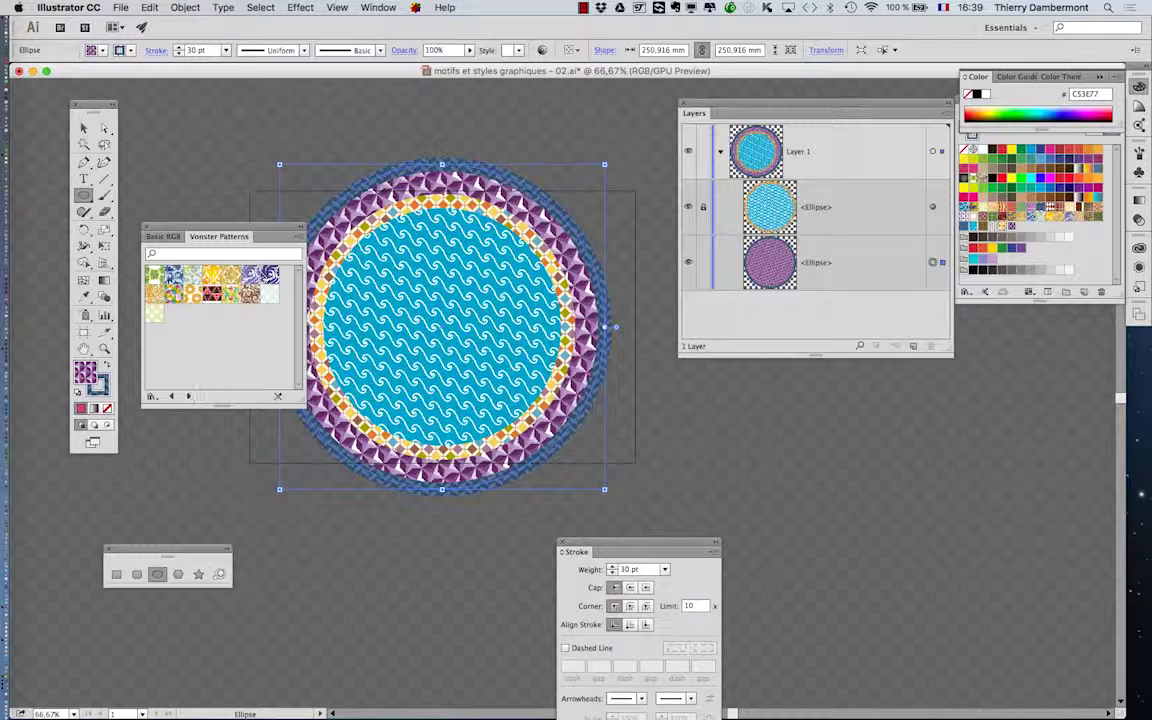
pyautogui.click(155, 272)
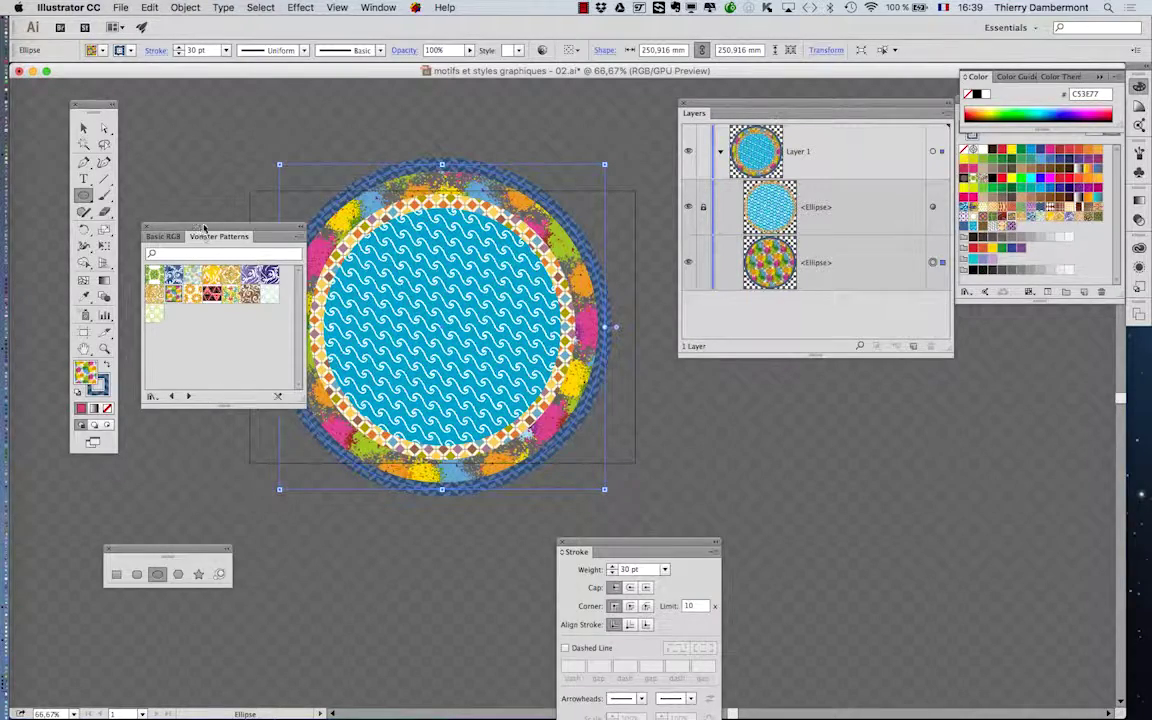
# Step: Move the Vonster Patterns and Layers panels away from the circles and zoom in to 100%
pyautogui.moveTo(203, 228); pyautogui.dragTo(843, 402)
pyautogui.scroll(1, 466, 281)
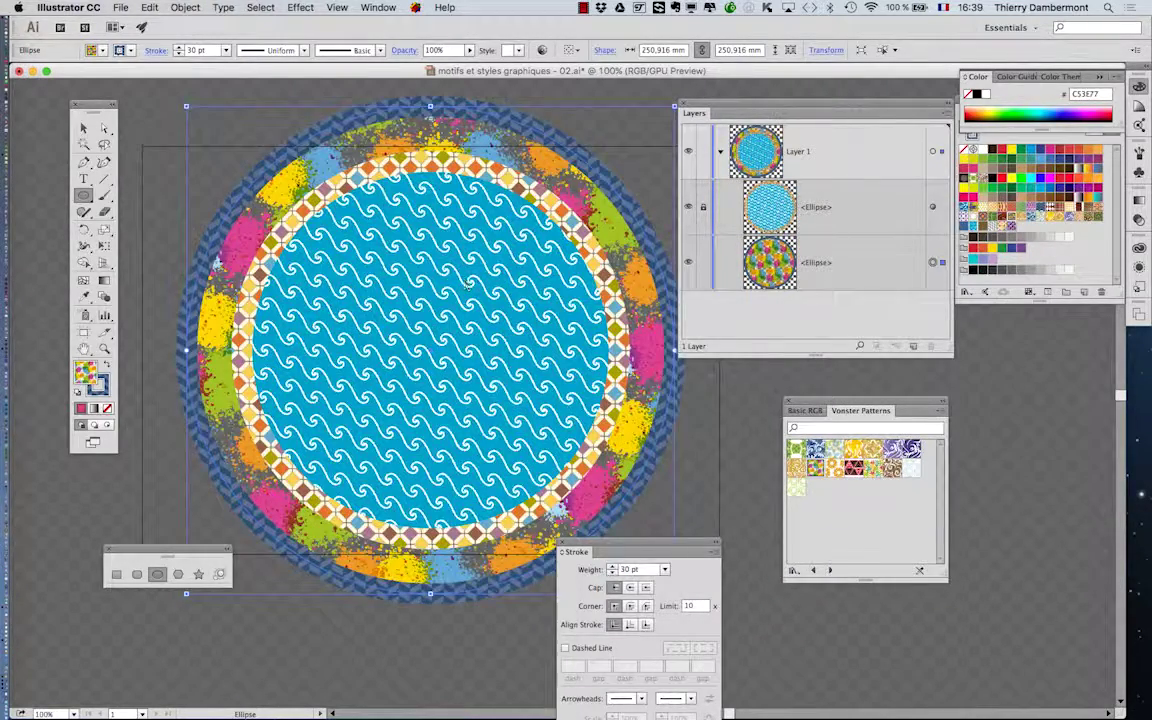
pyautogui.moveTo(722, 103); pyautogui.dragTo(1029, 462)
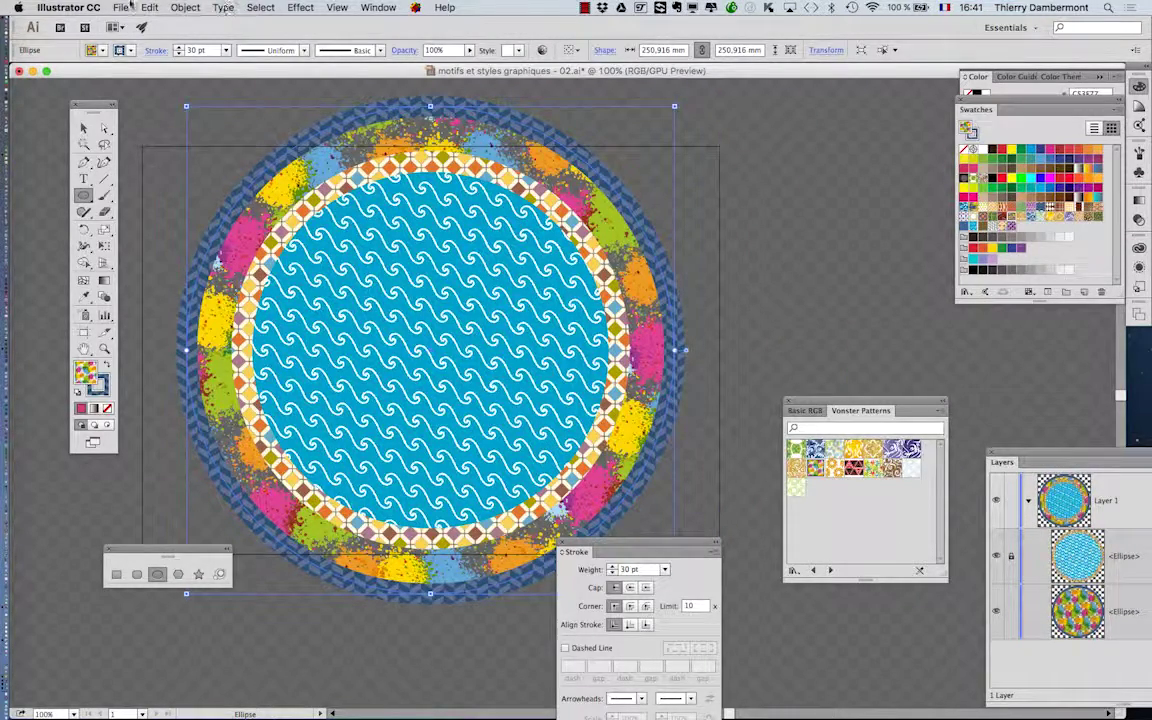
# Step: Save a new version of the document as "motifs et styles graphiques - 03.ai" with the default Illustrator CC options
pyautogui.click(120, 7)
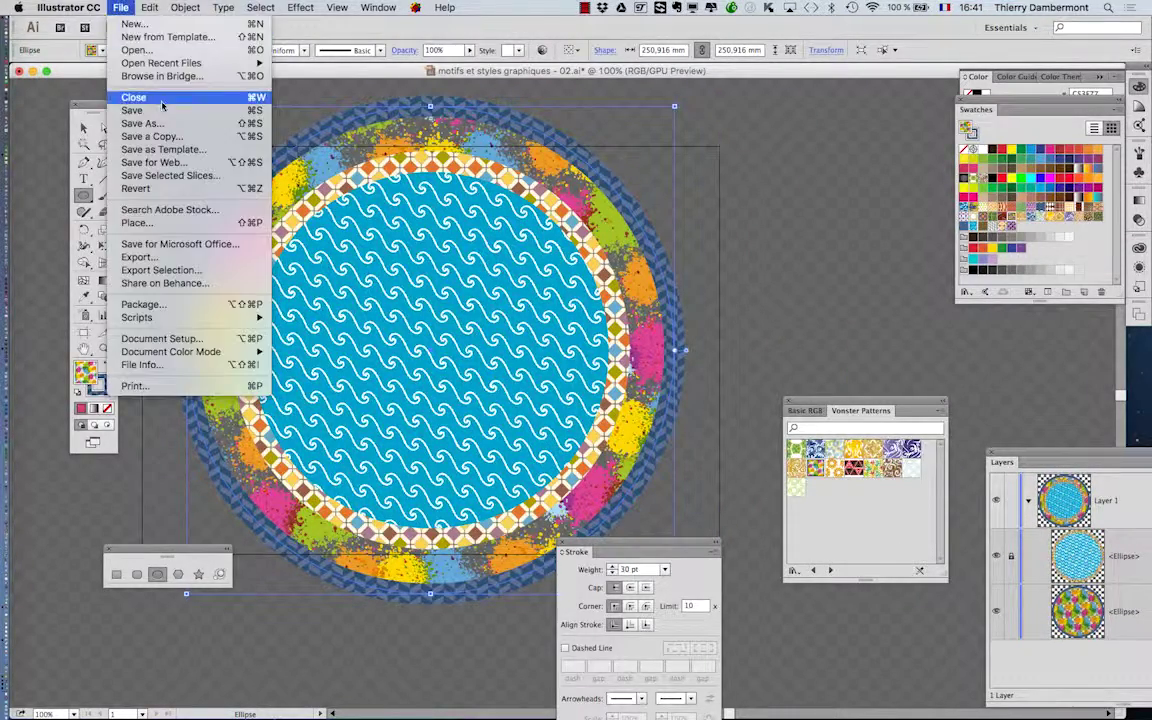
pyautogui.click(150, 121)
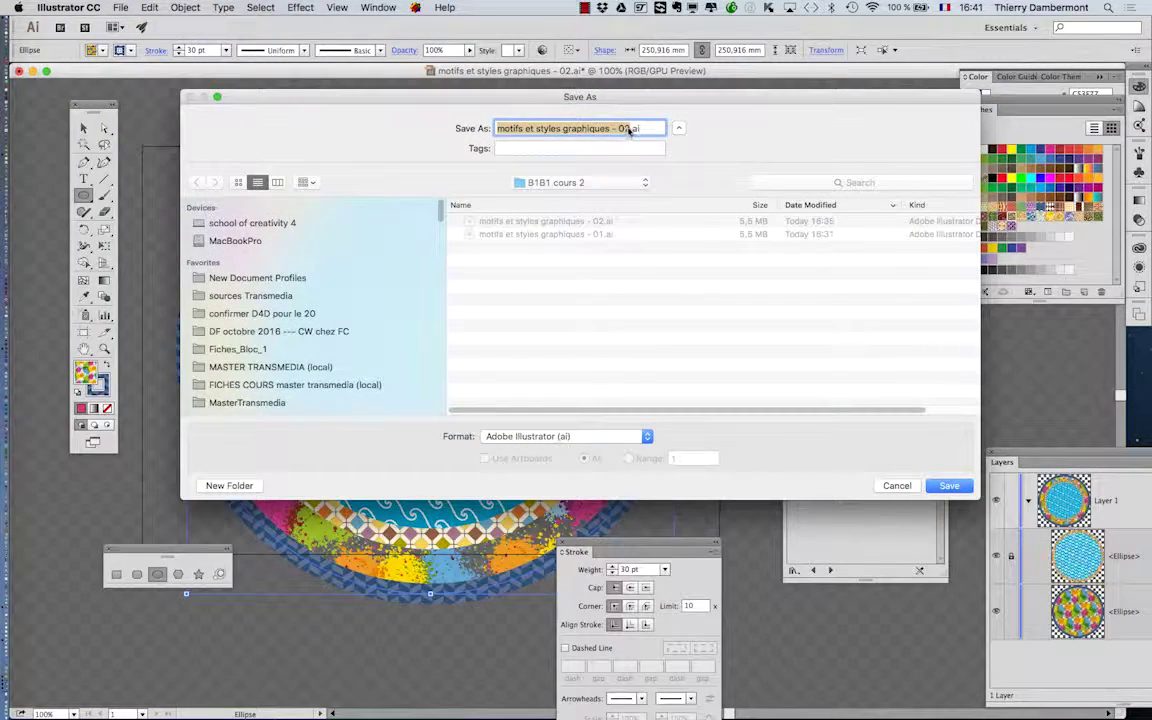
pyautogui.click(629, 129)
pyautogui.write('3')
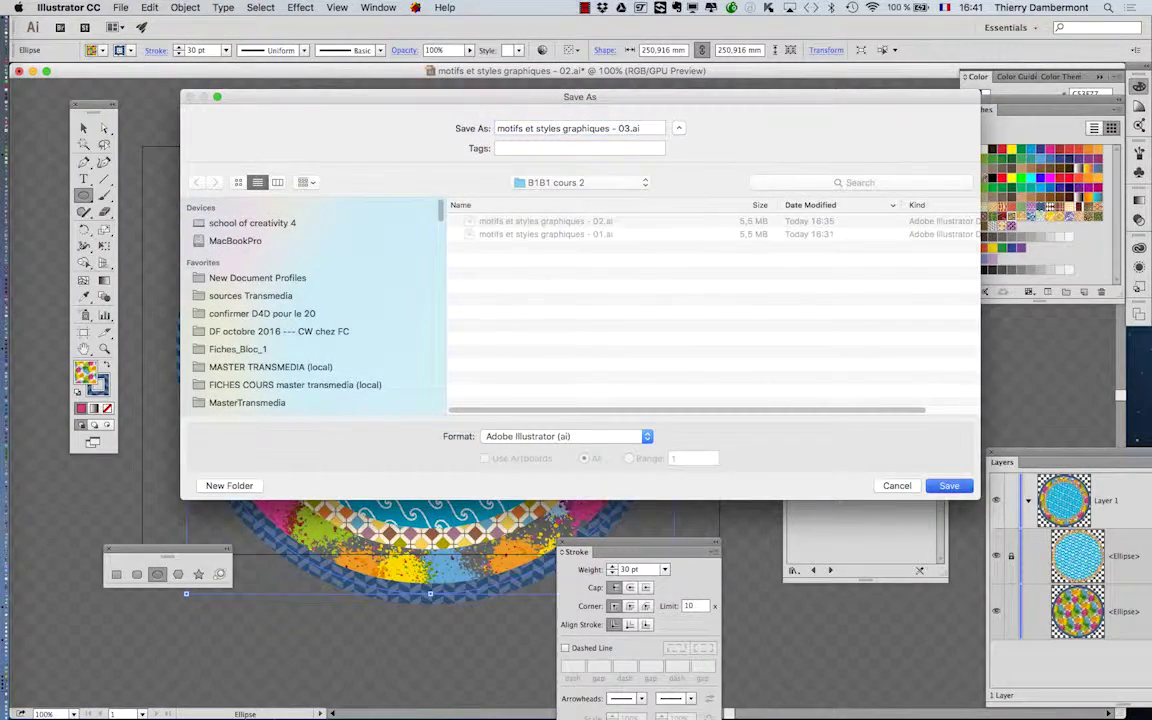
pyautogui.press('Return')
pyautogui.click(703, 556)
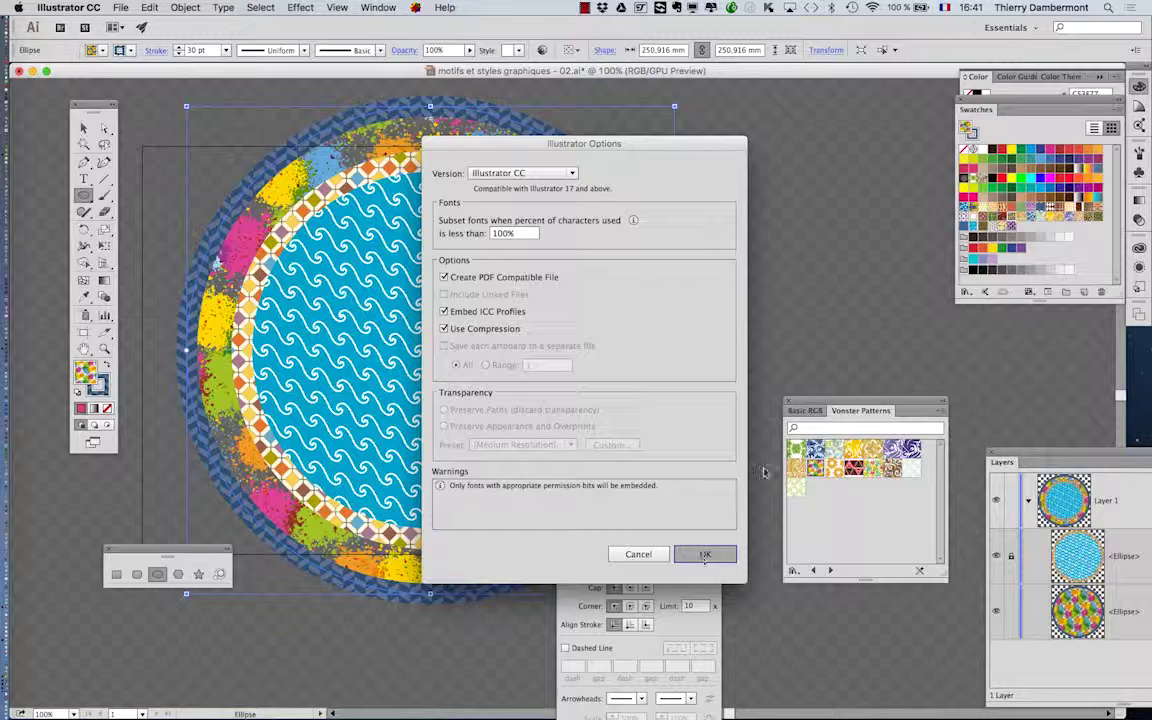